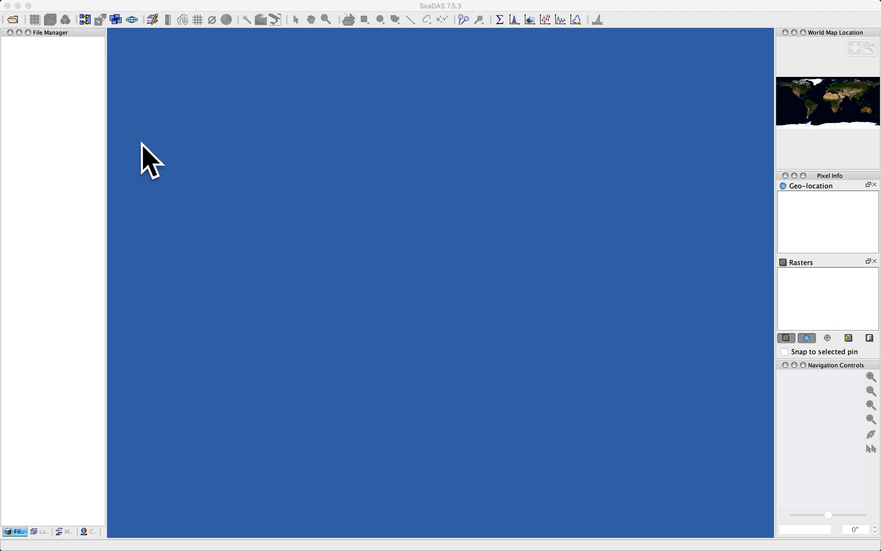
Open the data product A2020020191000.L2_LAC_OC.nc from the Data folder.
click(12, 20)
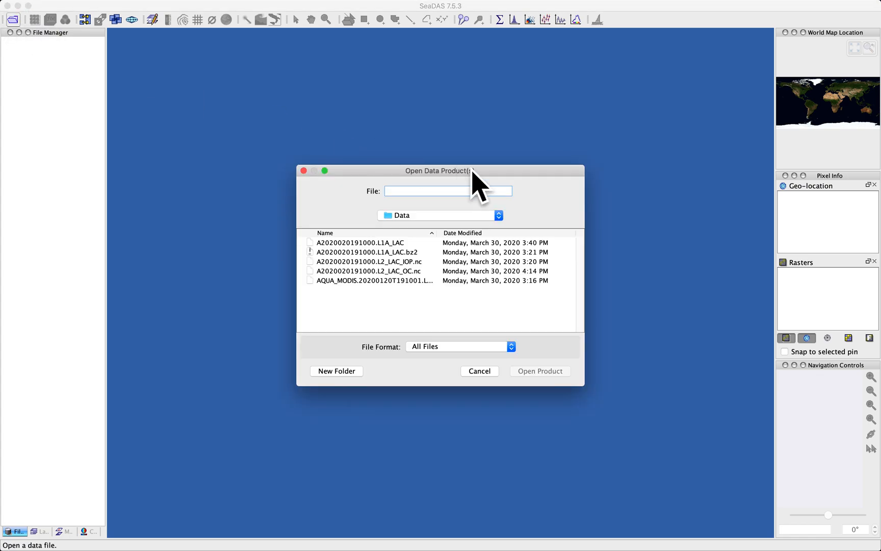
click(409, 272)
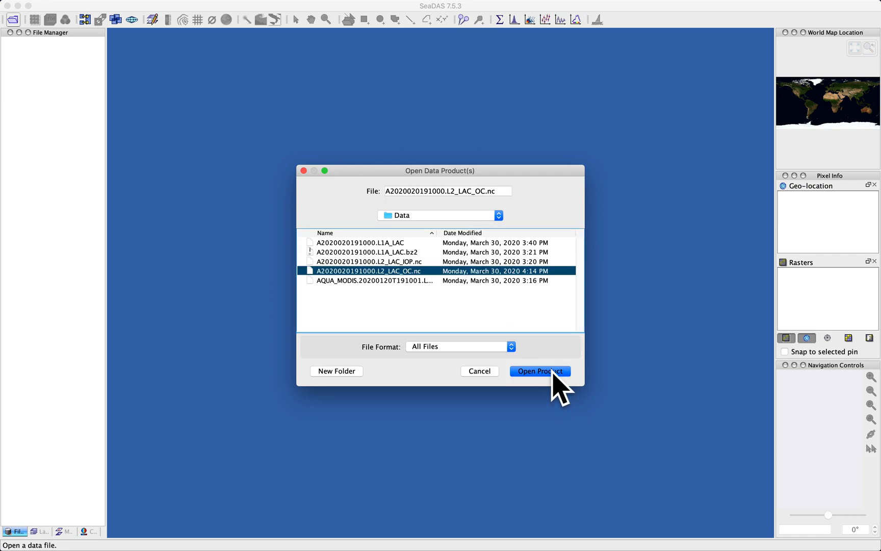
click(553, 372)
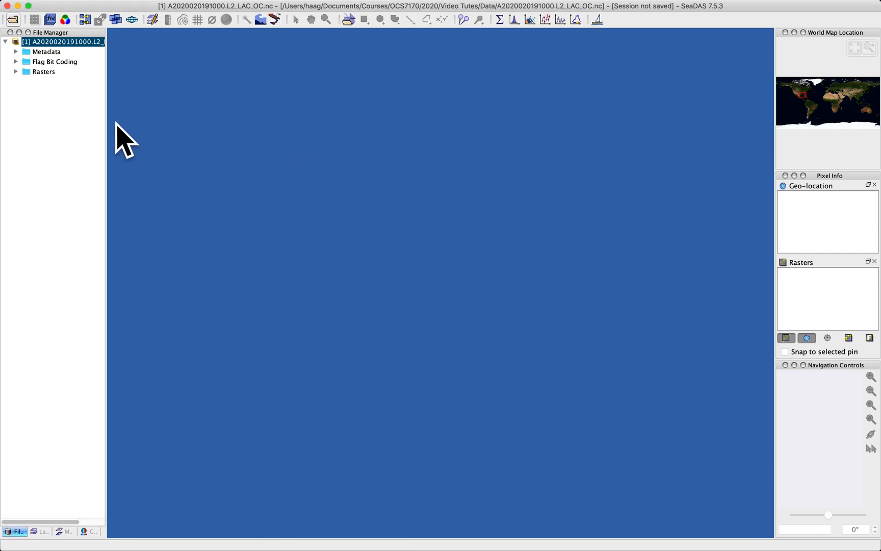
Display the chlor_a raster of the opened product as an image.
click(16, 72)
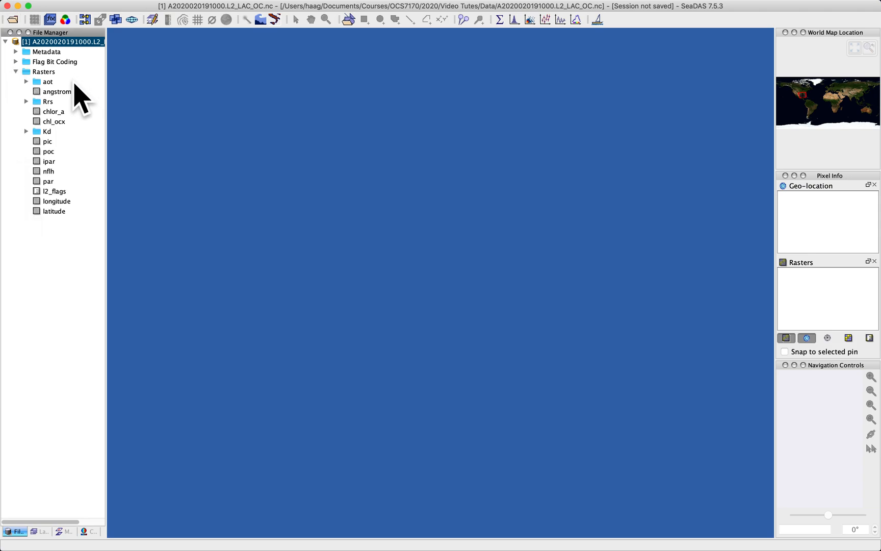
double_click(54, 112)
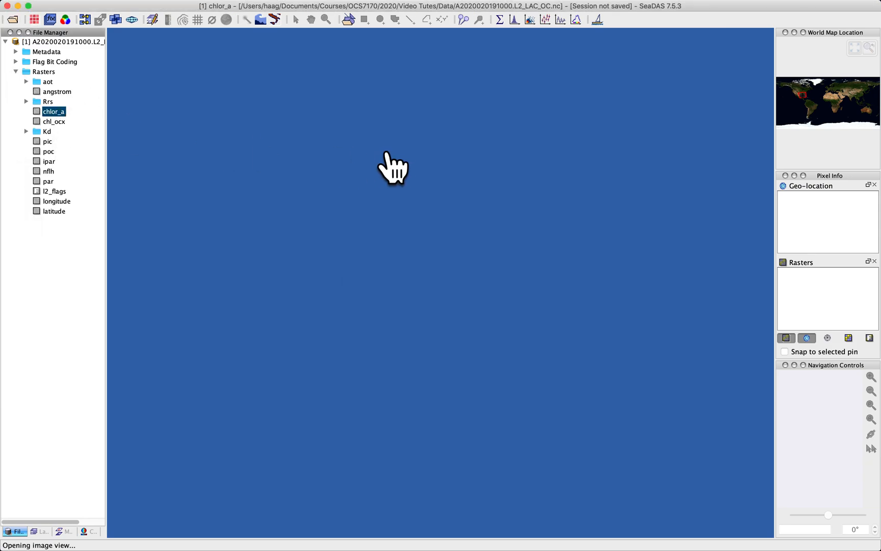
scroll(419, 332, up, 3)
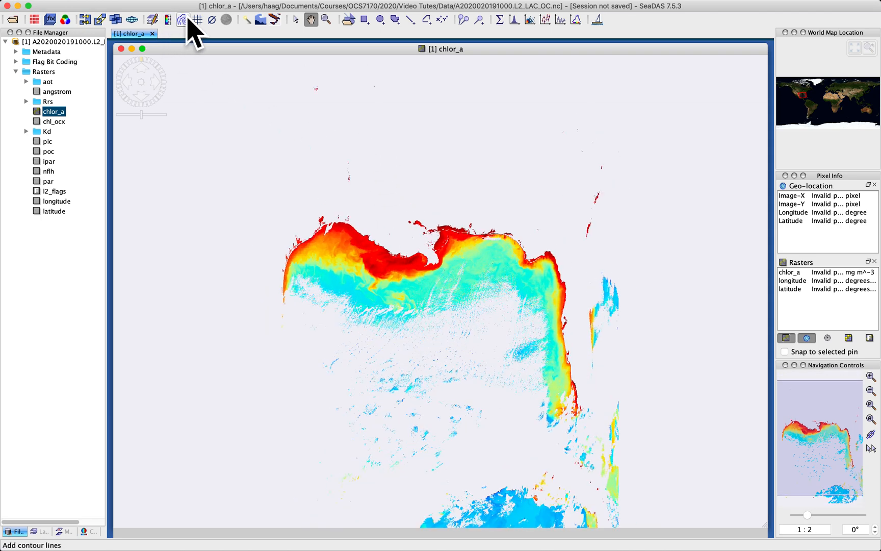
Add map gridlines to the chlor_a image and fit the whole scene in view.
click(198, 20)
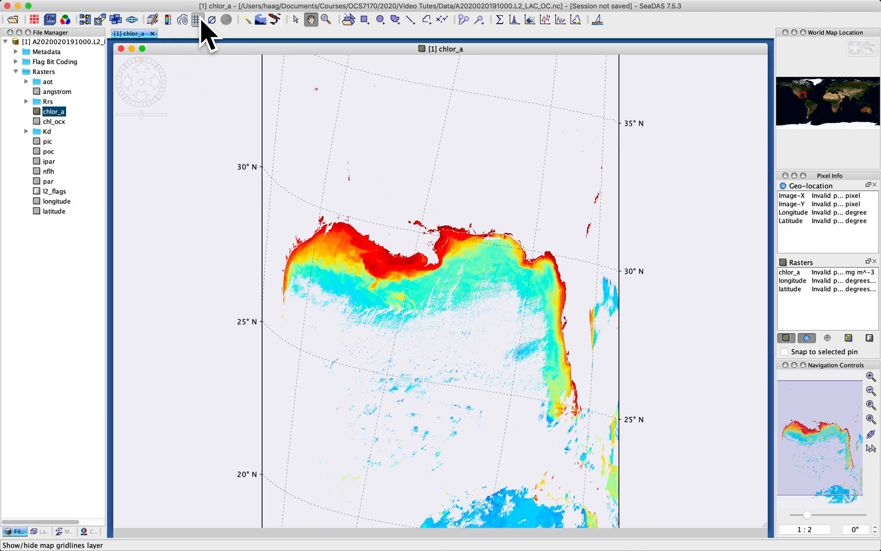
scroll(437, 250, up, 2)
scroll(441, 261, down, 5)
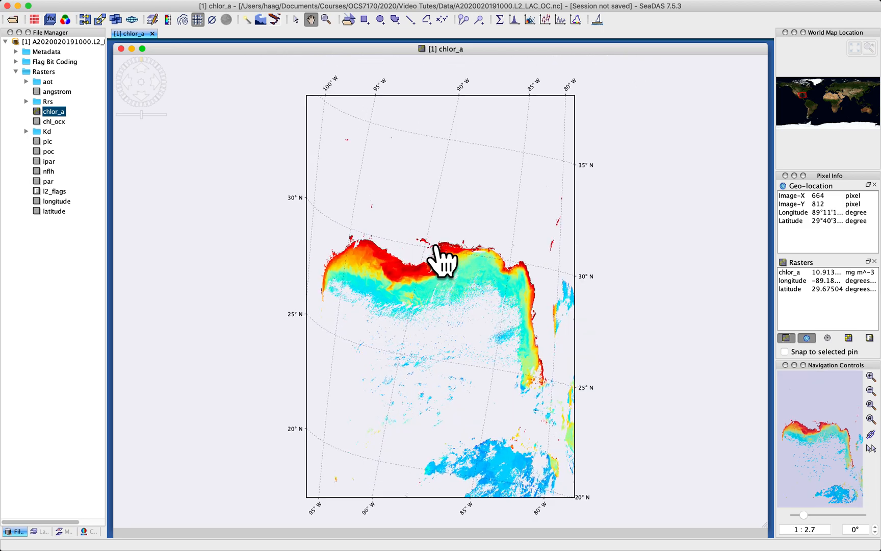
scroll(441, 260, down, 1)
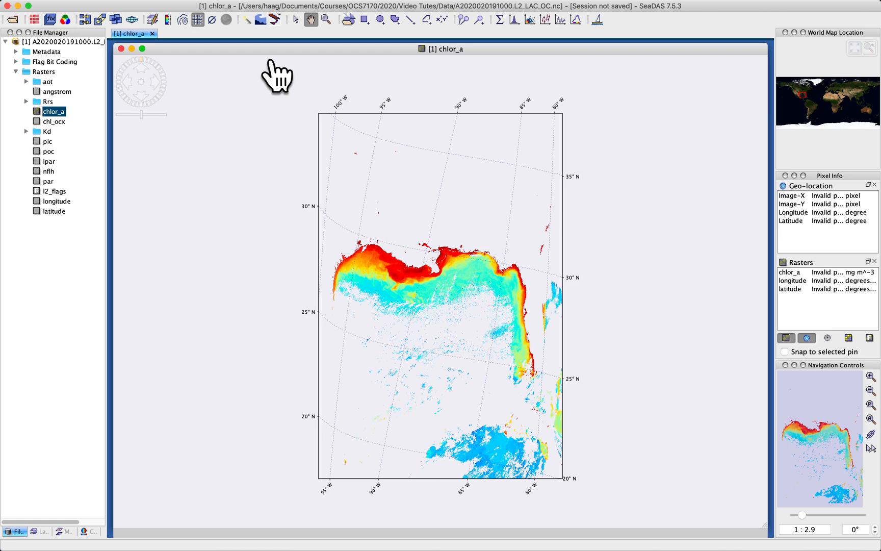
Start creating a reprojected file from the A2020020191000.L2_LAC_OC.nc product.
mouse_move(232, 4)
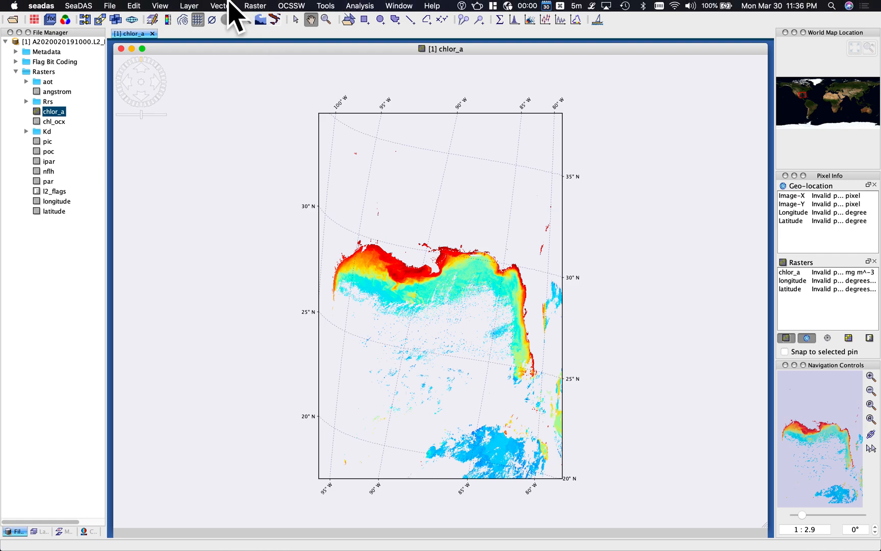
click(262, 4)
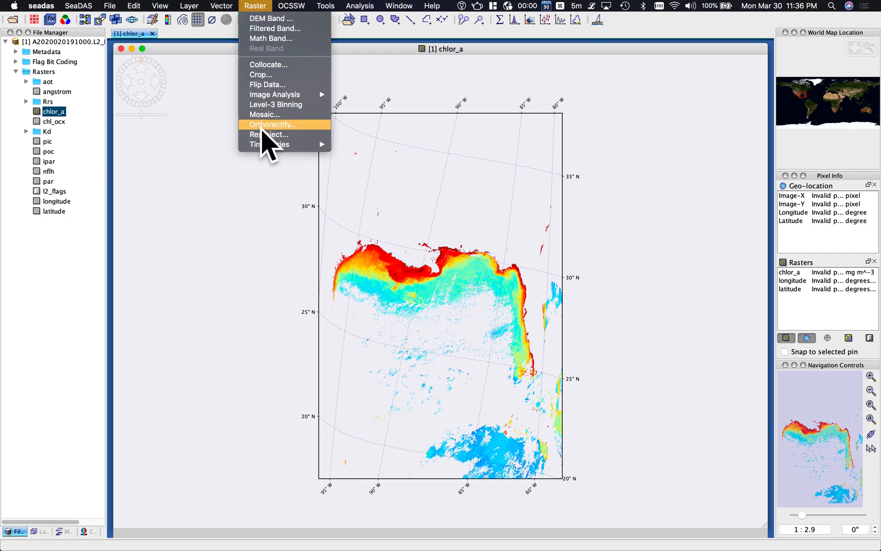
click(233, 227)
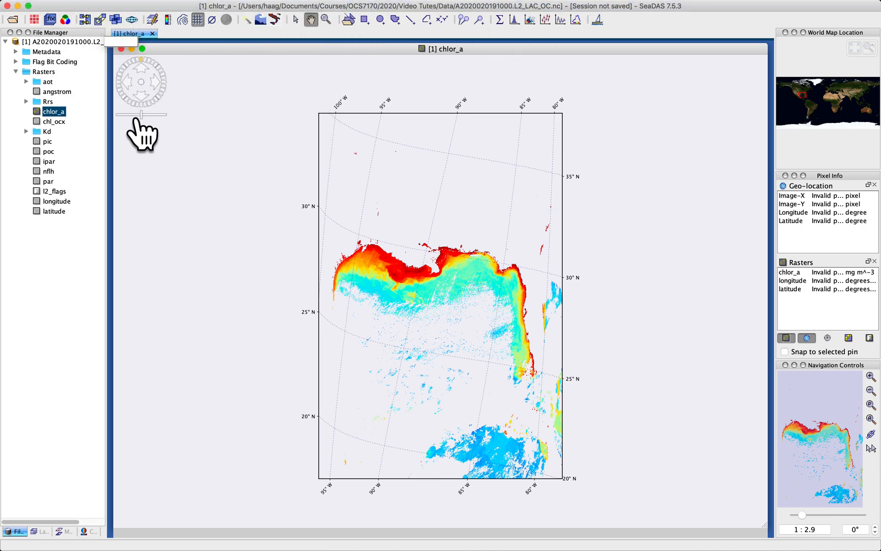
click(132, 21)
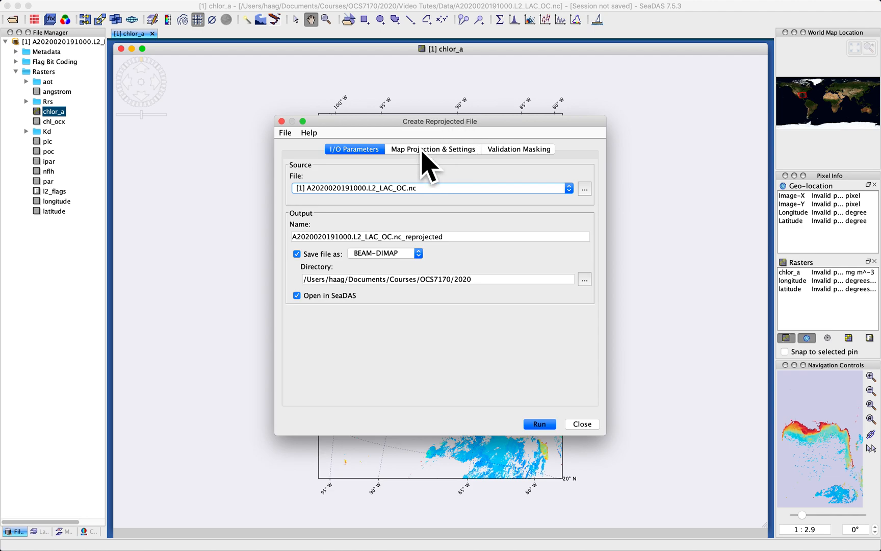
Review the reprojection's map projection, validation masking and input/output settings, with the source product selected in the file list.
click(448, 150)
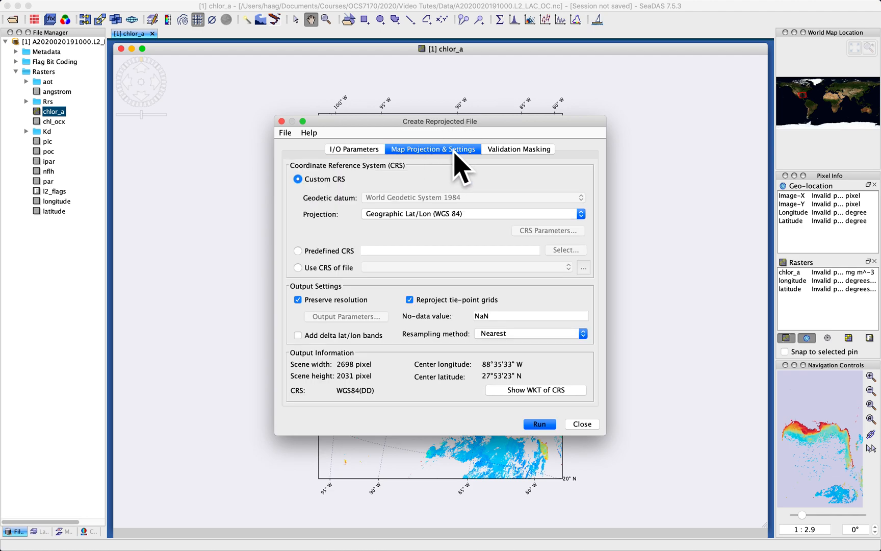
click(511, 148)
click(357, 148)
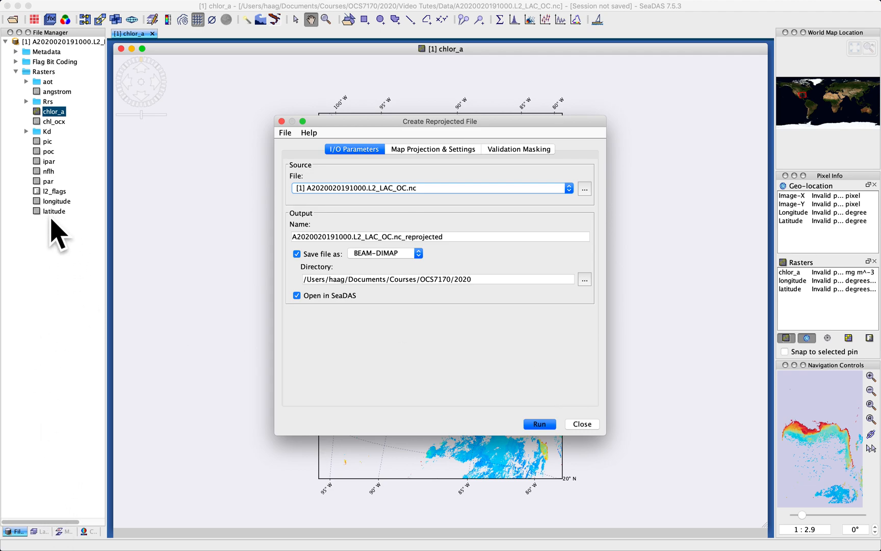
click(76, 41)
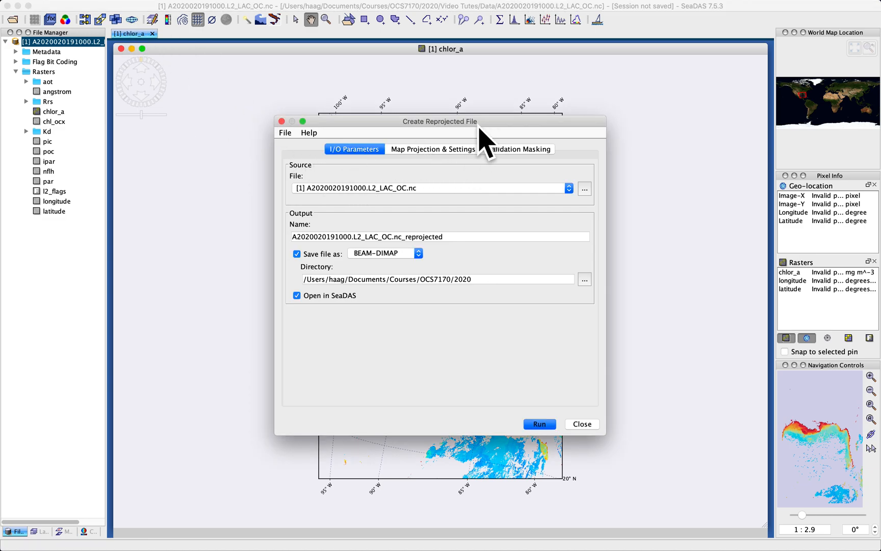
drag(479, 128, 482, 96)
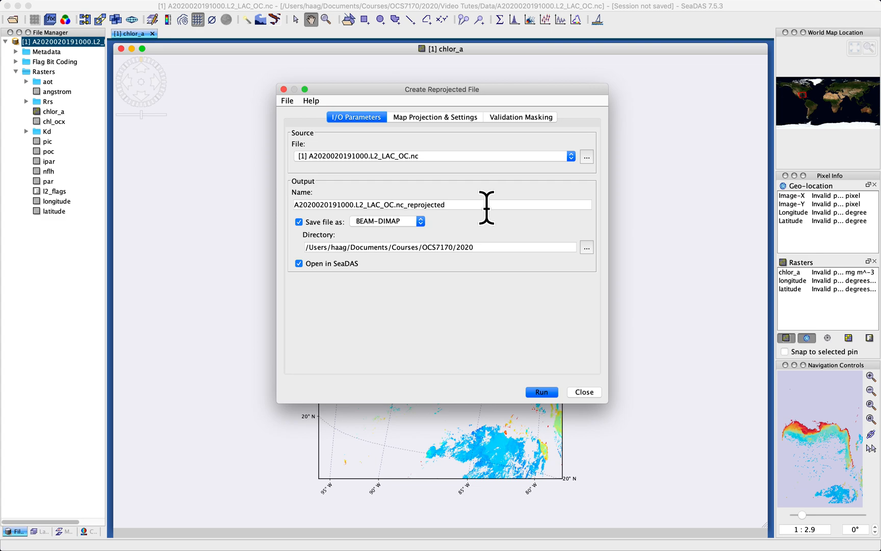
Name the output A2020020191000.L2_LAC_OC.nc_reprojected and select the OCS7170/2020 folder as its target directory.
click(452, 205)
key(BackSpace)
key(BackSpace)
text(ed)
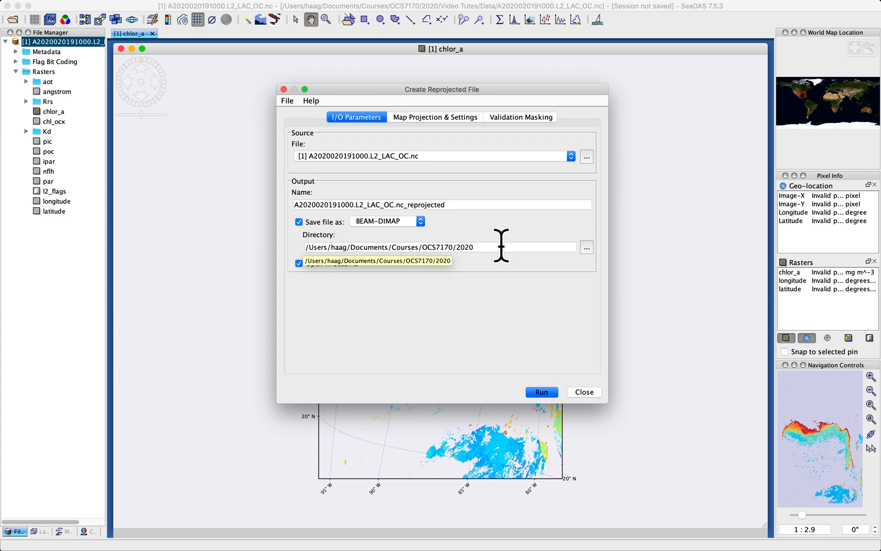
click(587, 247)
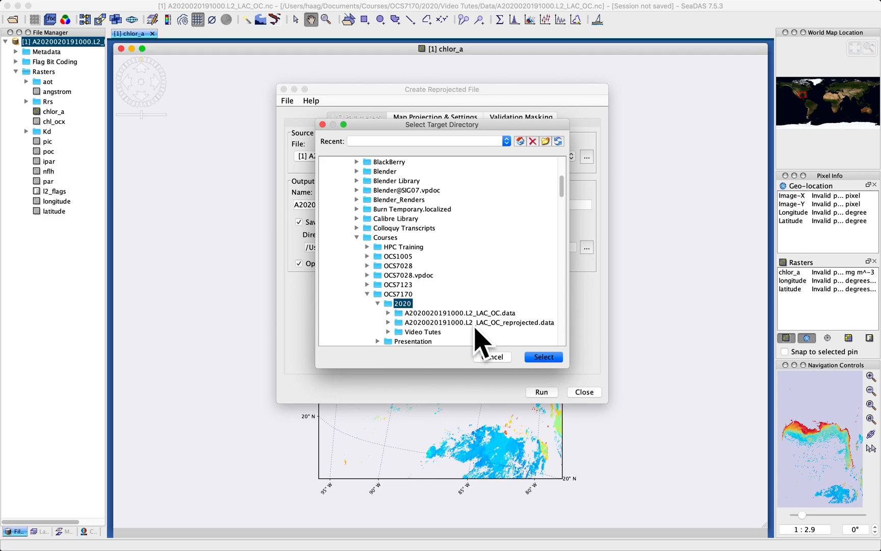
click(536, 356)
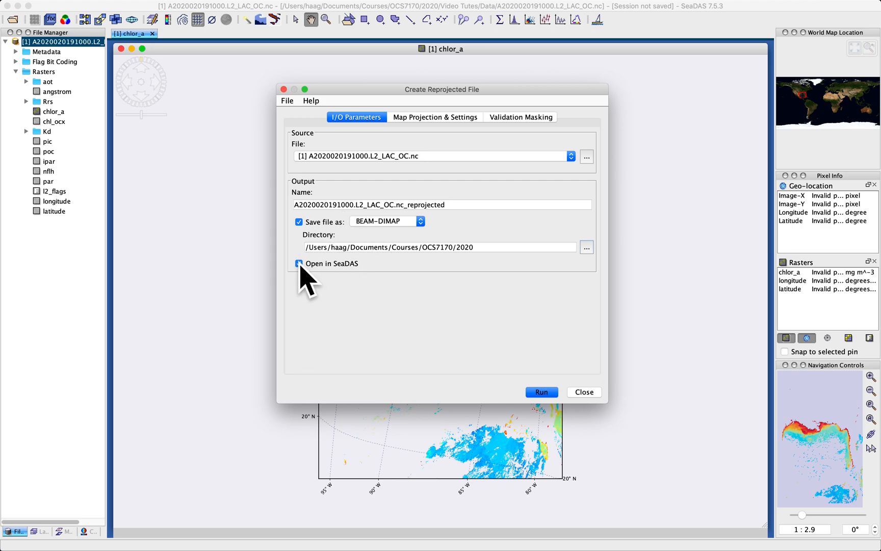
Set the custom CRS projection to Equidistant Cylindrical.
click(444, 119)
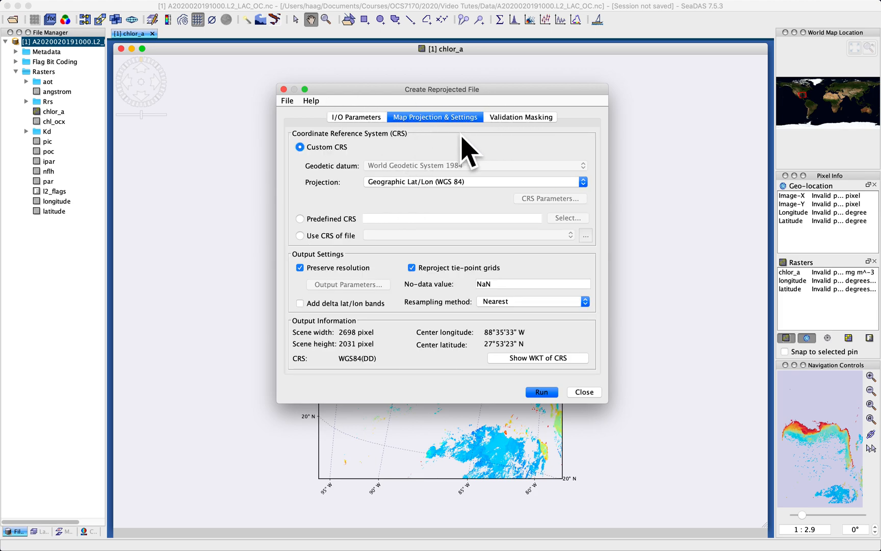
click(416, 184)
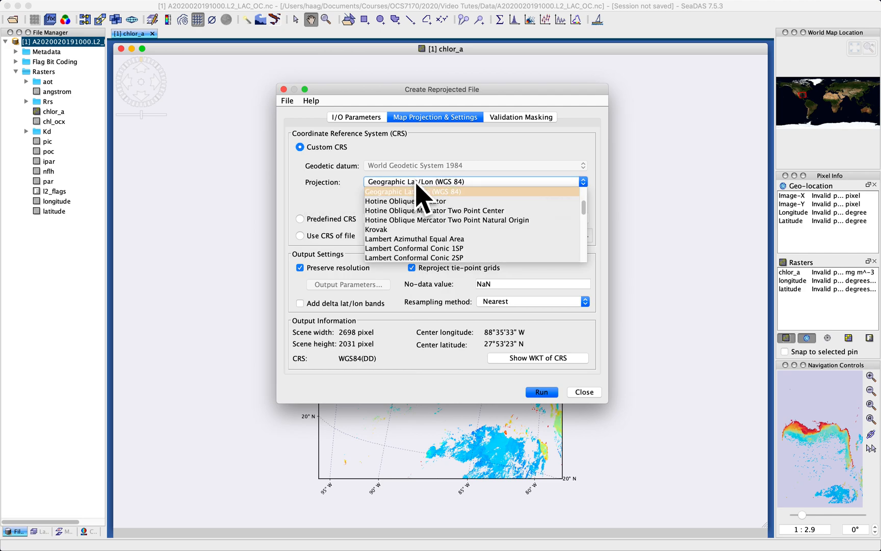
scroll(423, 199, up, 3)
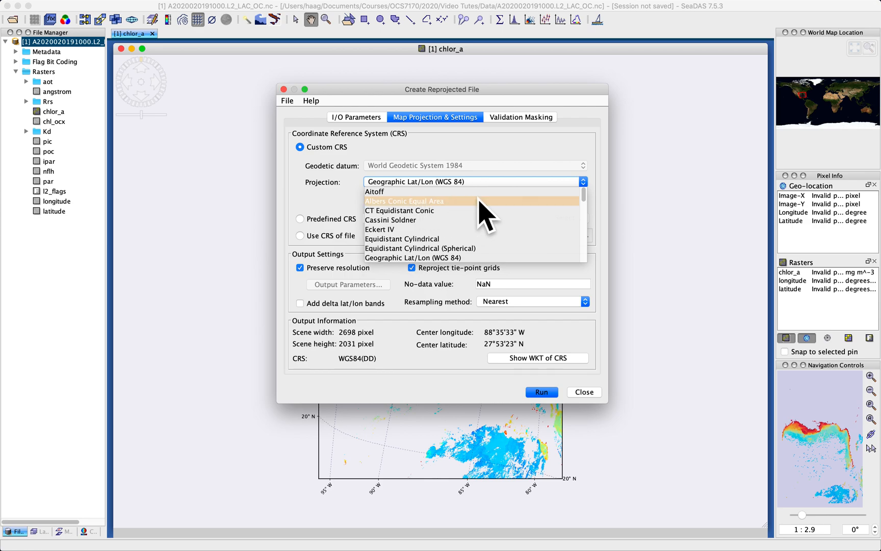
click(401, 239)
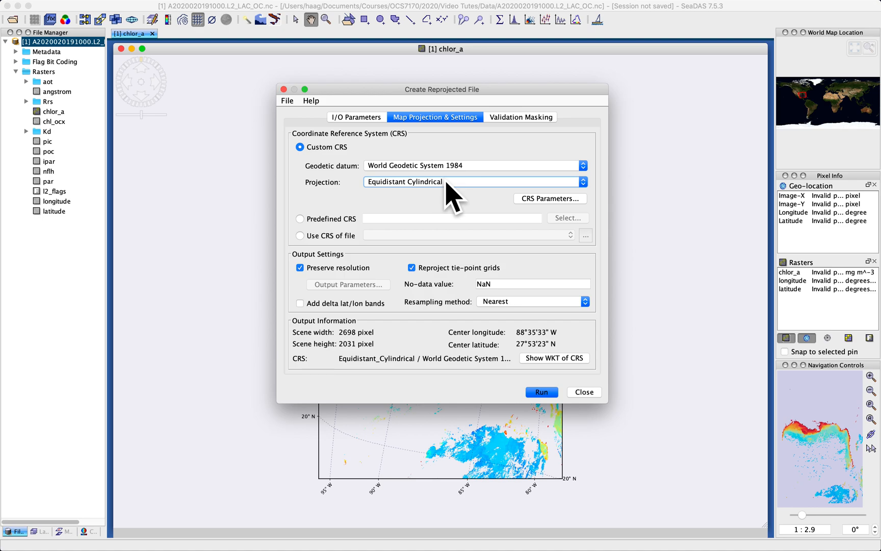
Set the geodetic datum of the custom CRS to North American Datum 1983.
click(411, 164)
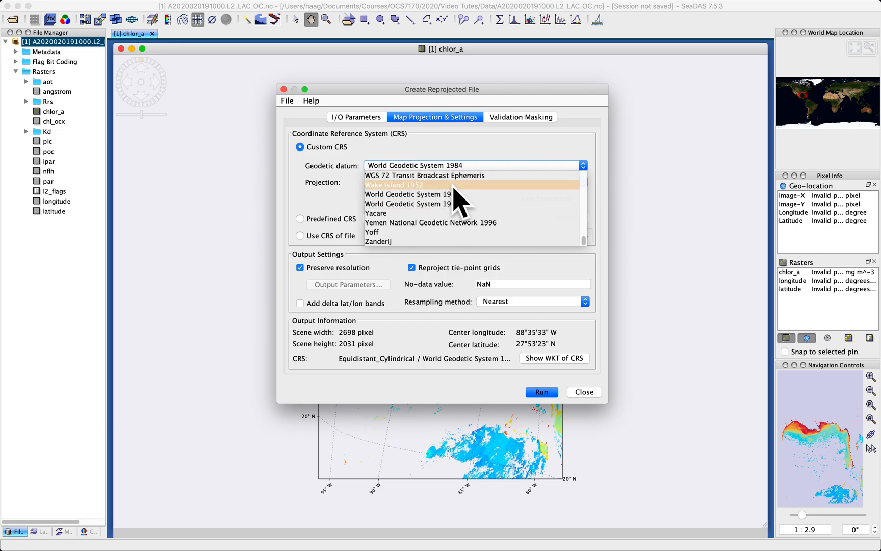
scroll(453, 188, up, 10)
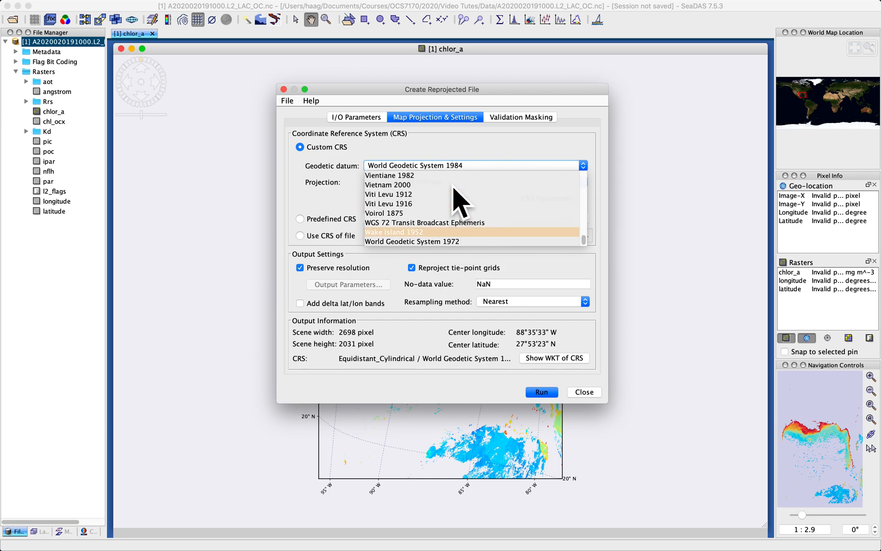
scroll(453, 188, up, 10)
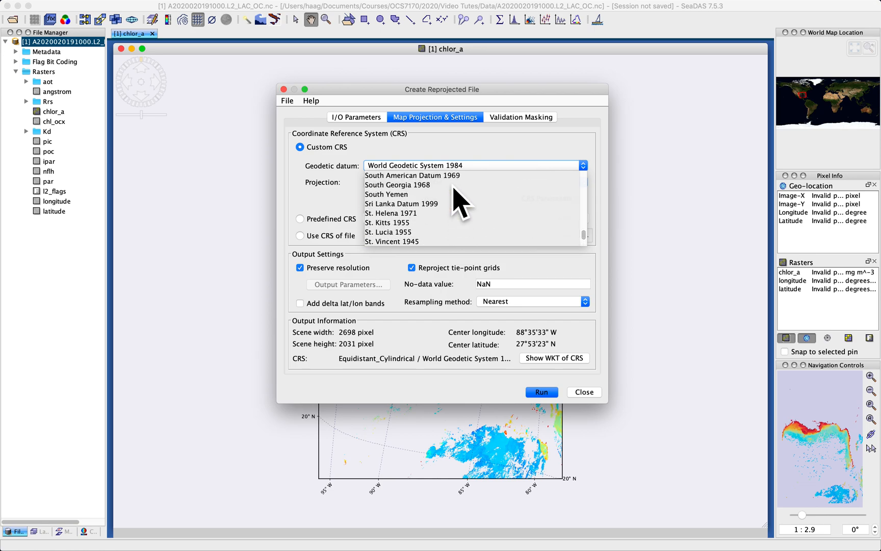
scroll(453, 188, up, 10)
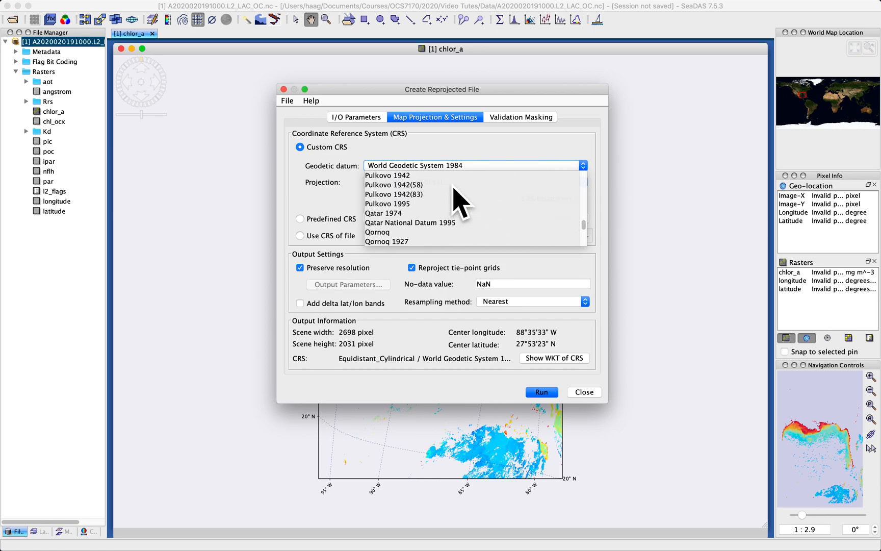
scroll(453, 188, up, 8)
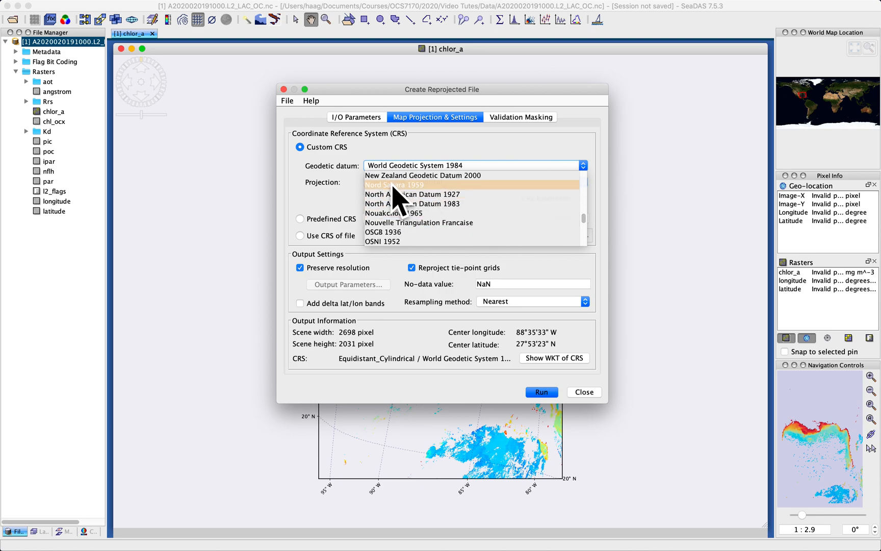
click(449, 204)
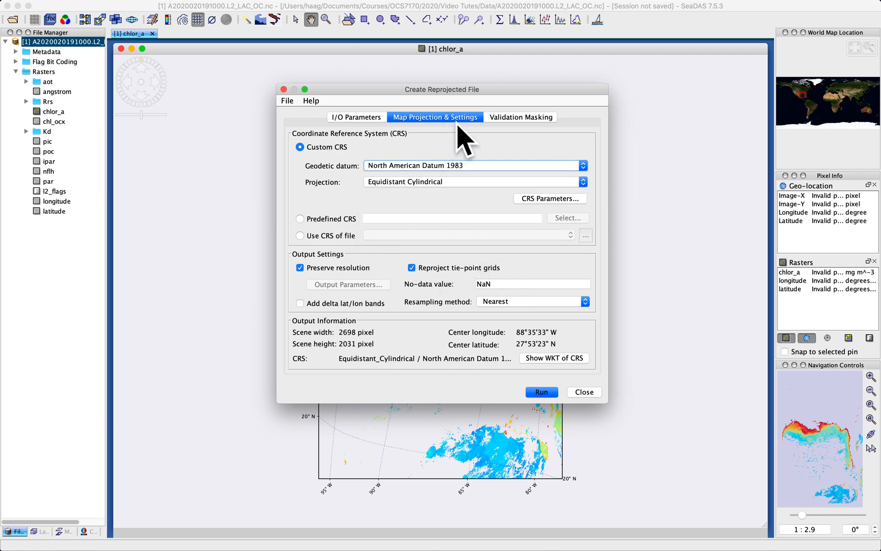
Check the masking and output settings, run the reprojection, and close its dialog.
click(517, 120)
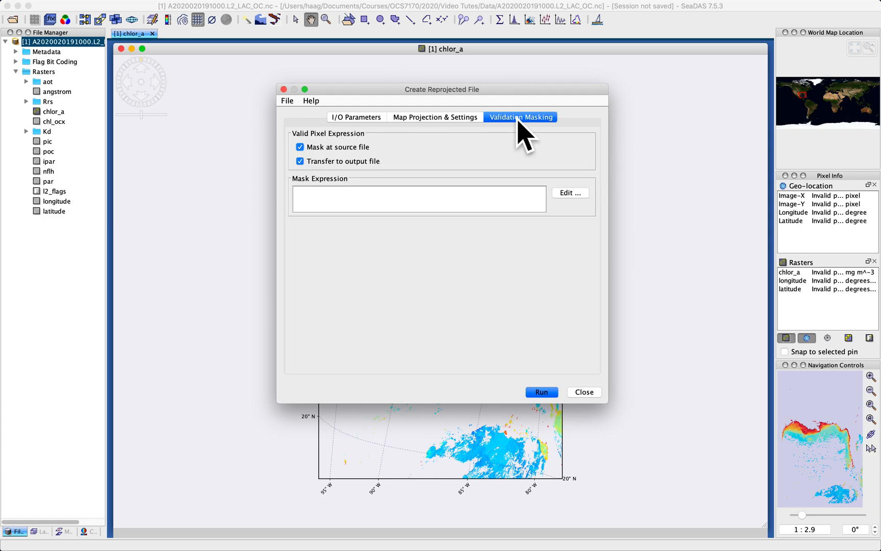
click(356, 122)
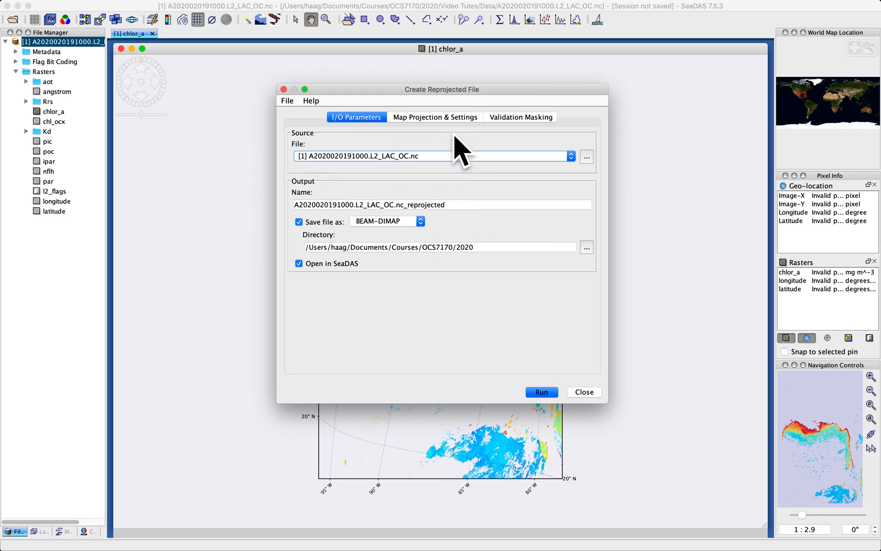
click(541, 392)
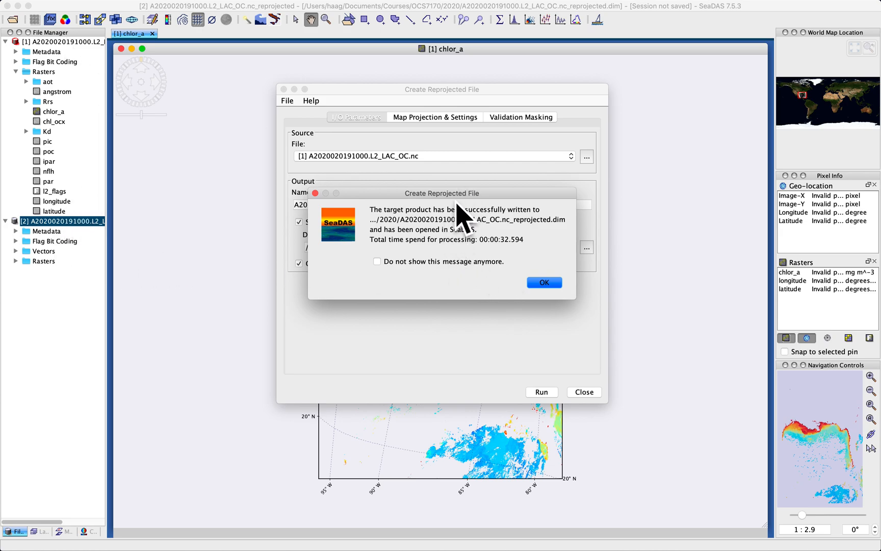
click(544, 284)
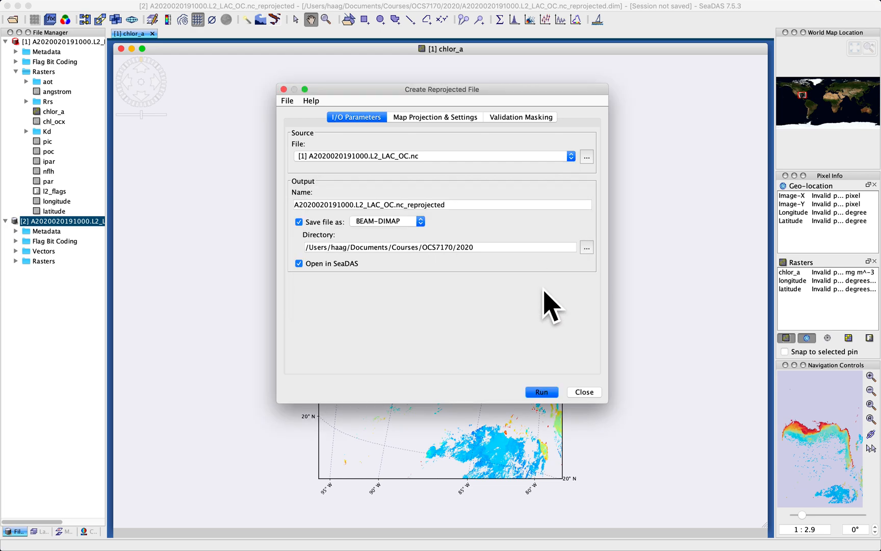
click(586, 392)
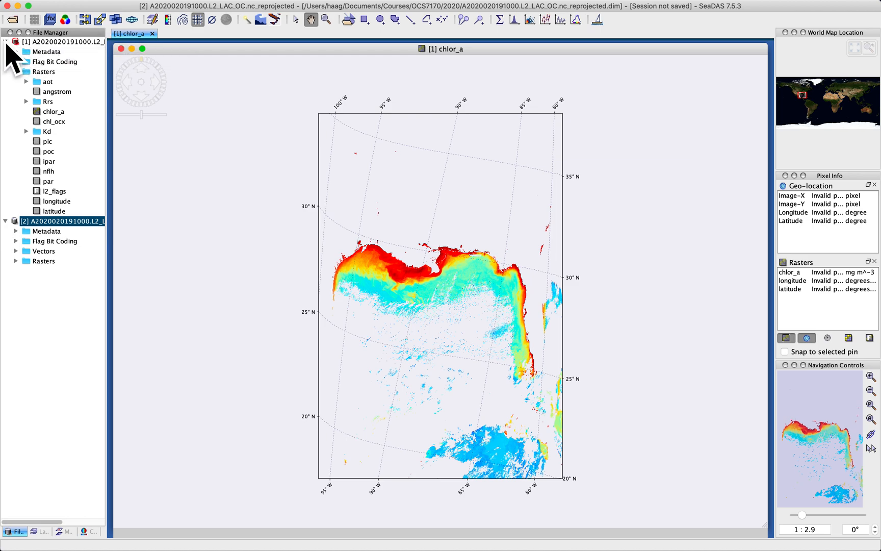
Collapse the original product, list the reprojected product's rasters, and widen the File Manager to fit the full product names.
click(5, 41)
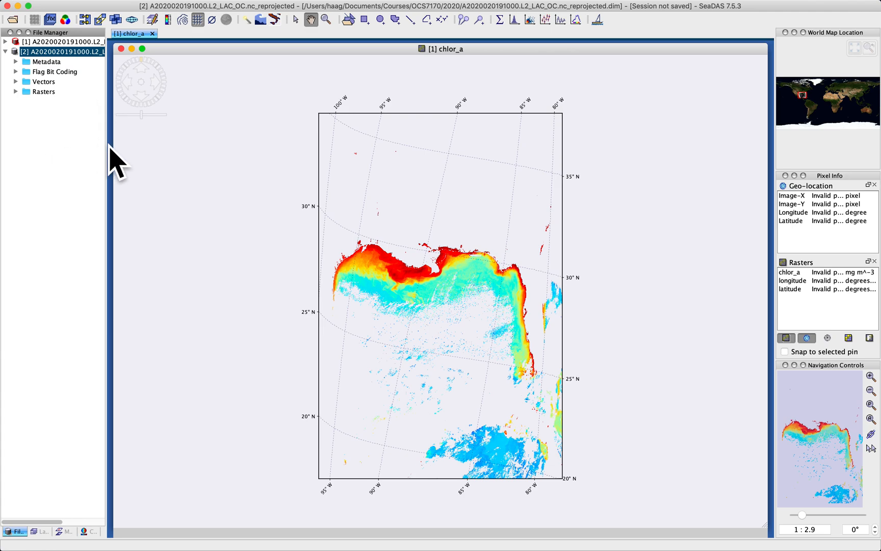
drag(107, 161, 116, 165)
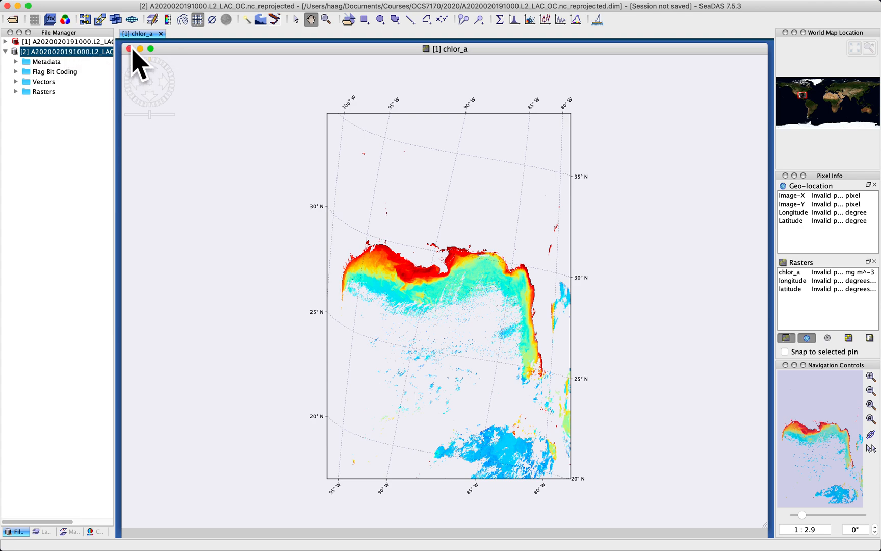
click(16, 92)
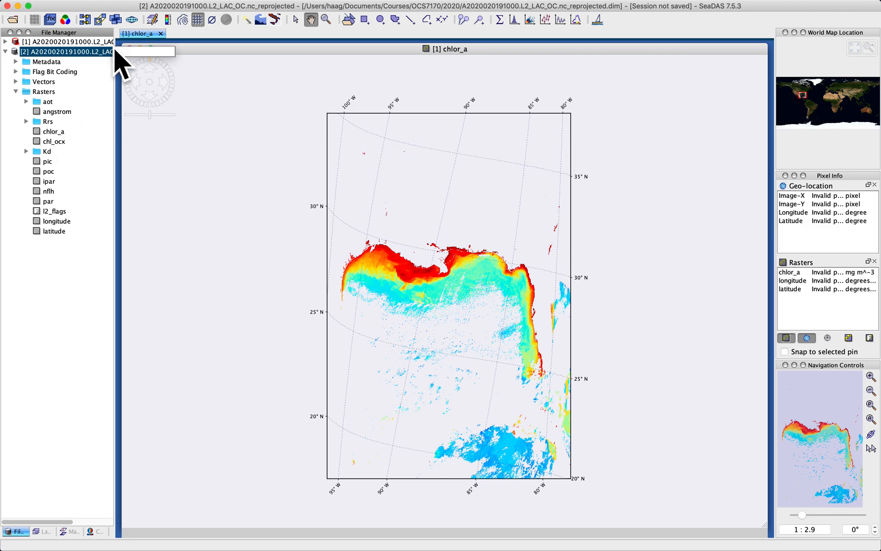
drag(115, 69, 205, 83)
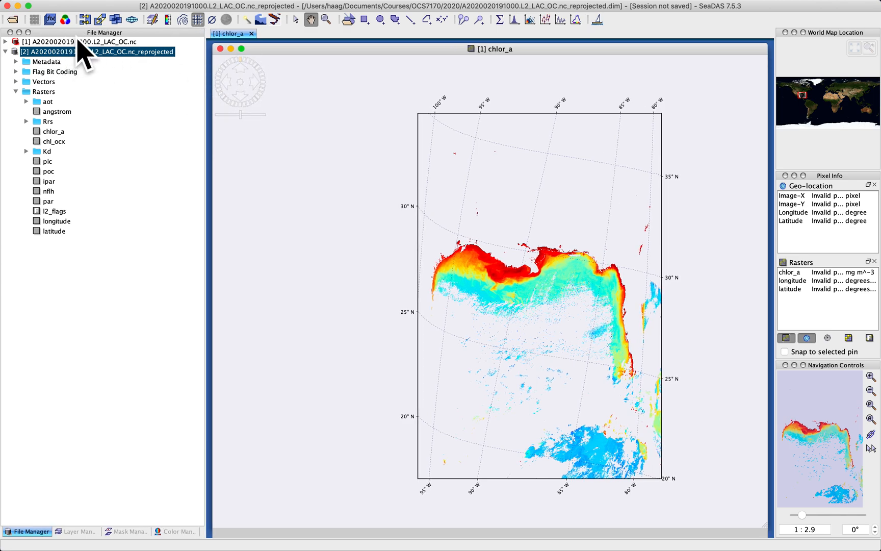
click(84, 42)
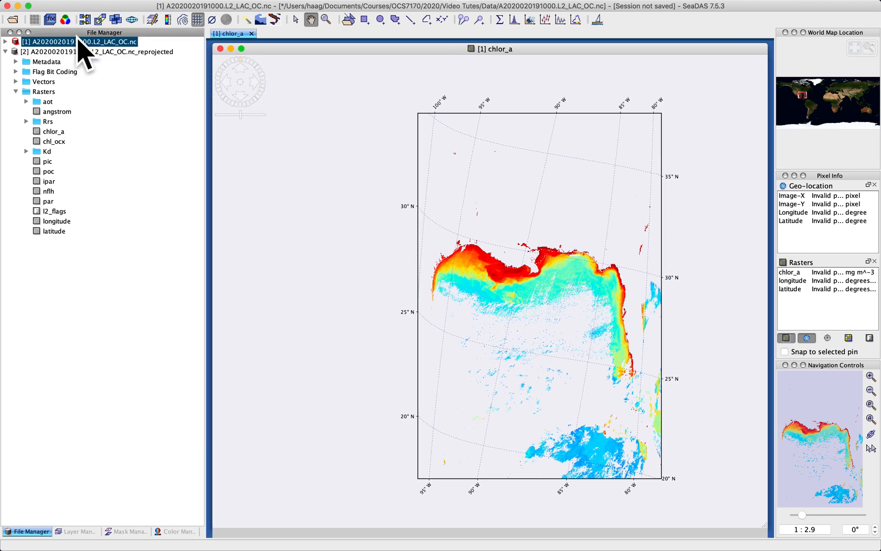
click(45, 53)
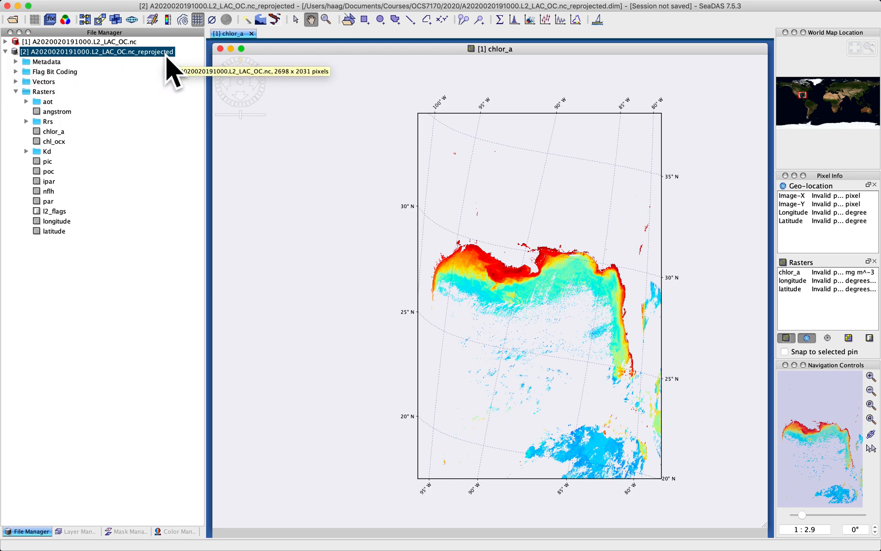
Open the reprojected product's chlor_a raster and display map gridlines with their labels on it.
double_click(54, 131)
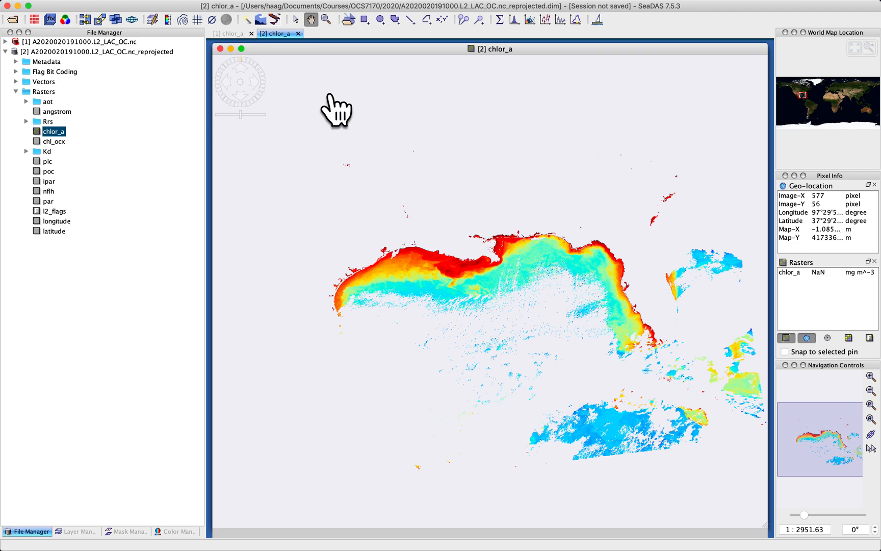
click(197, 20)
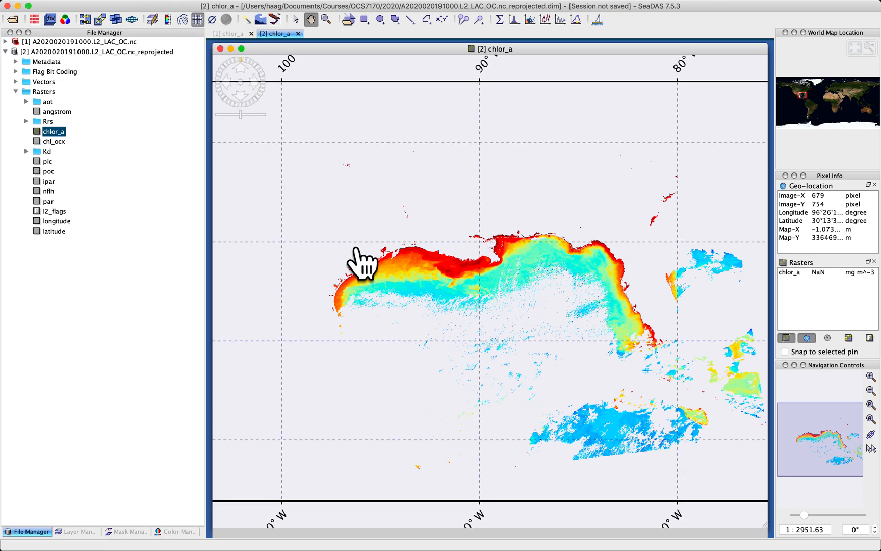
scroll(361, 263, down, 1)
scroll(361, 263, down, 2)
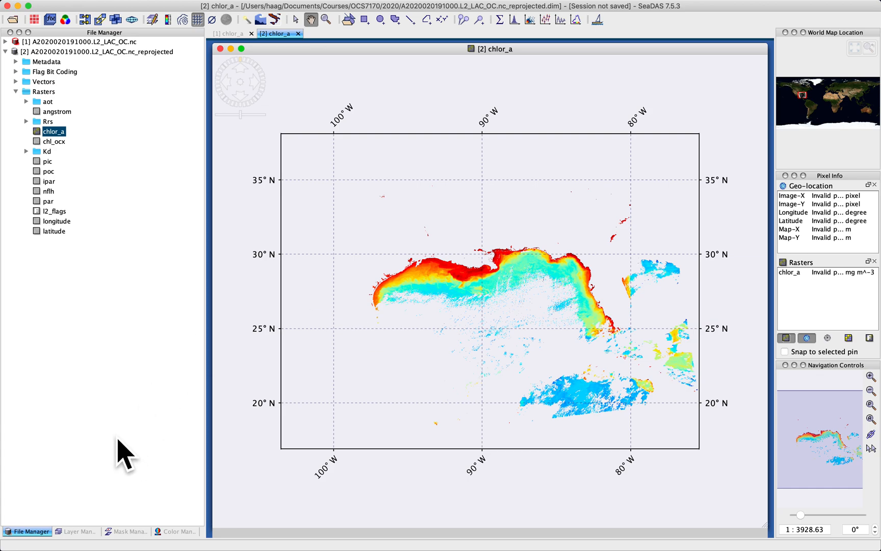
Set the longitude step size of the map gridlines on the reprojected chlor_a view to 5.0.
click(80, 530)
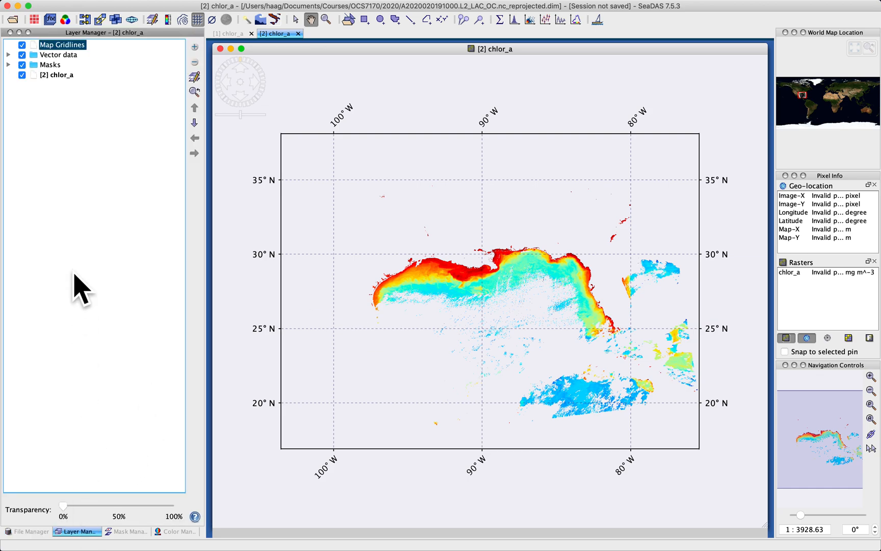
click(32, 531)
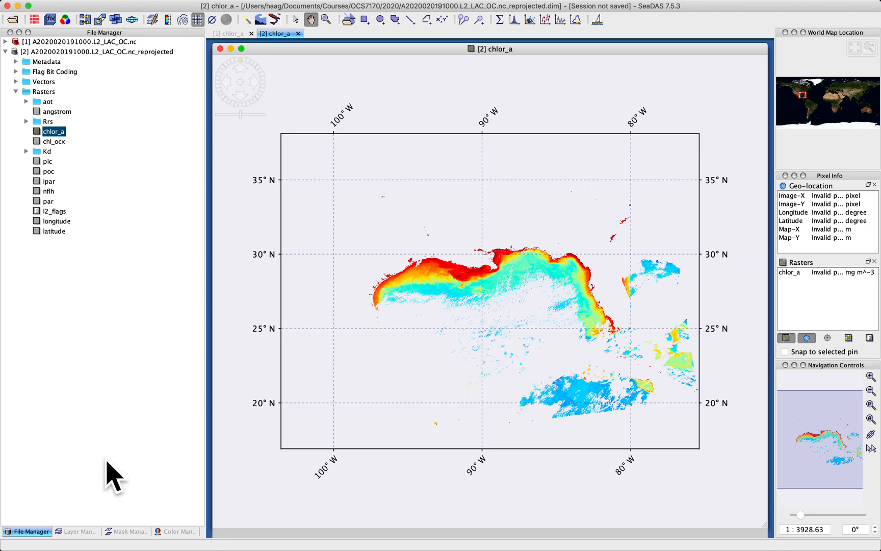
click(77, 531)
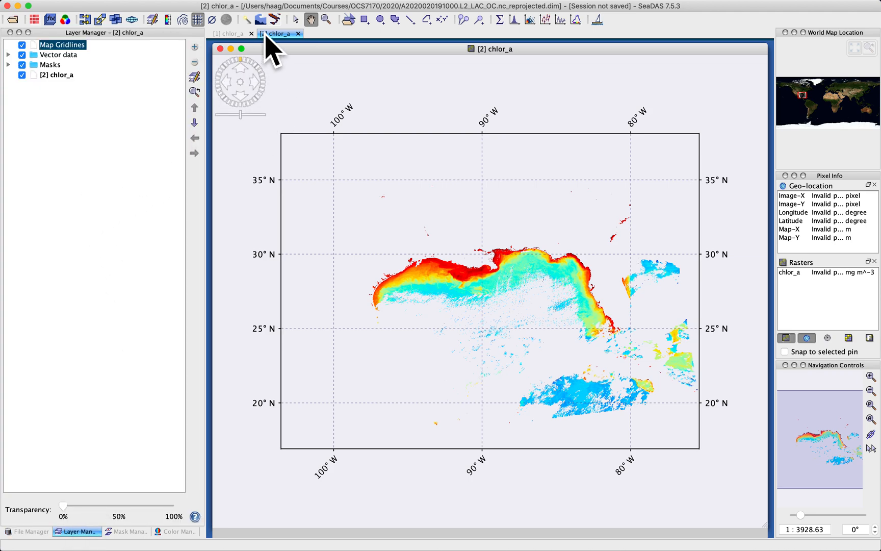
click(228, 34)
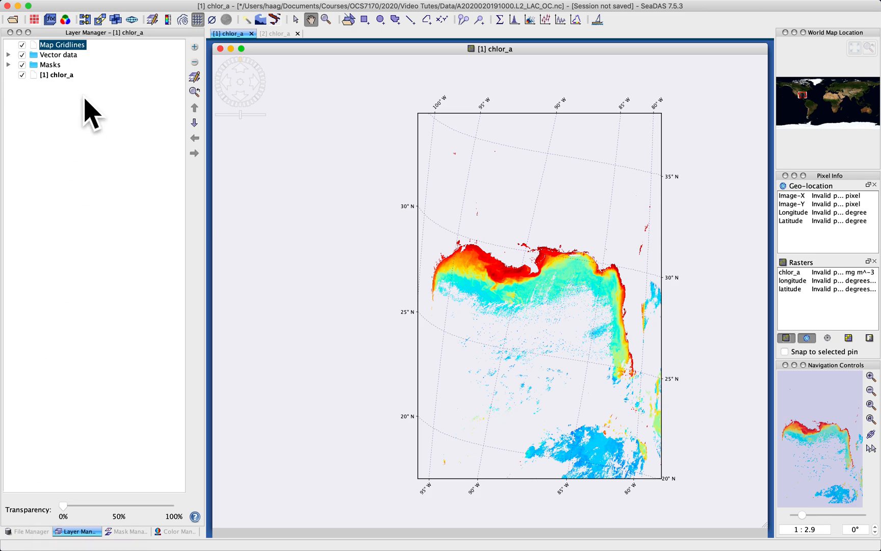
click(278, 34)
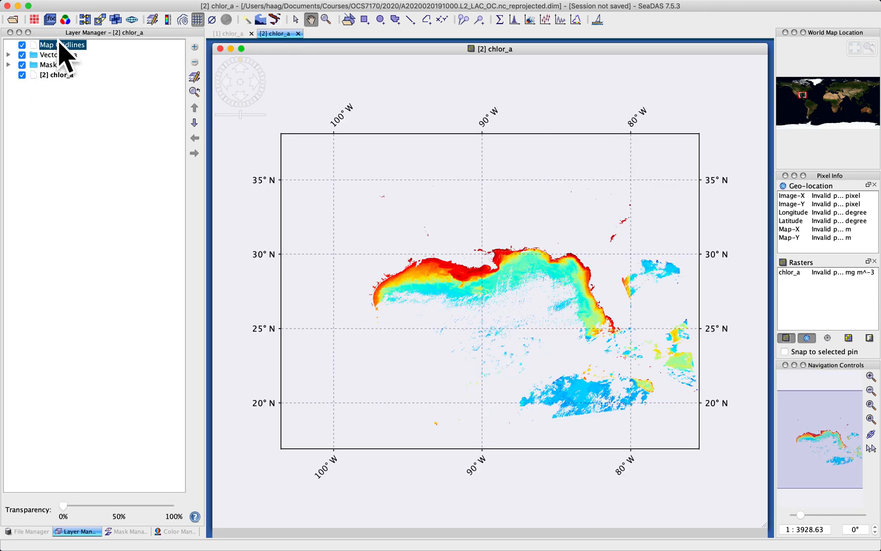
click(197, 78)
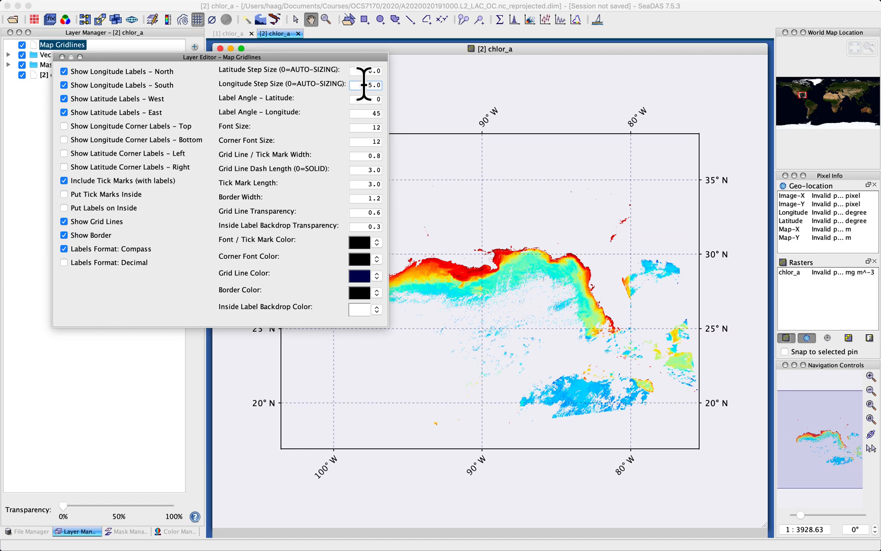
key(BackSpace)
key(Tab)
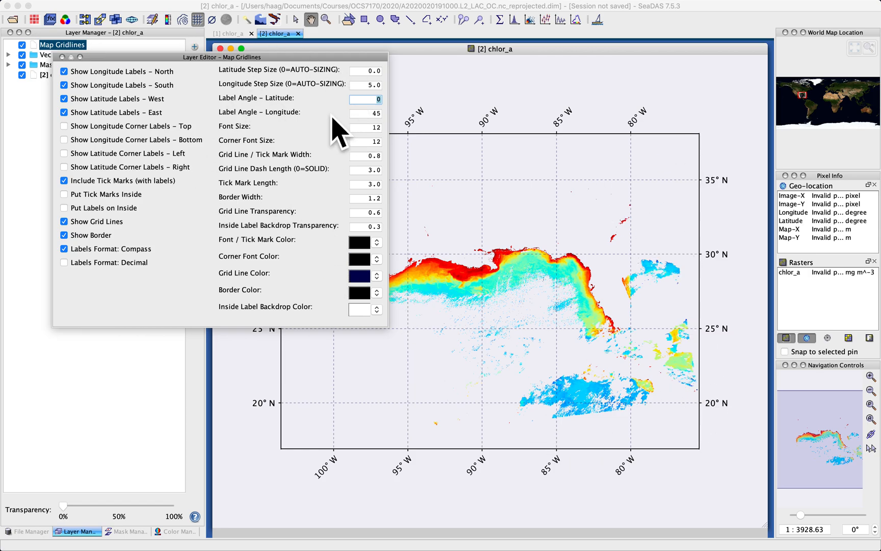
drag(207, 58, 167, 152)
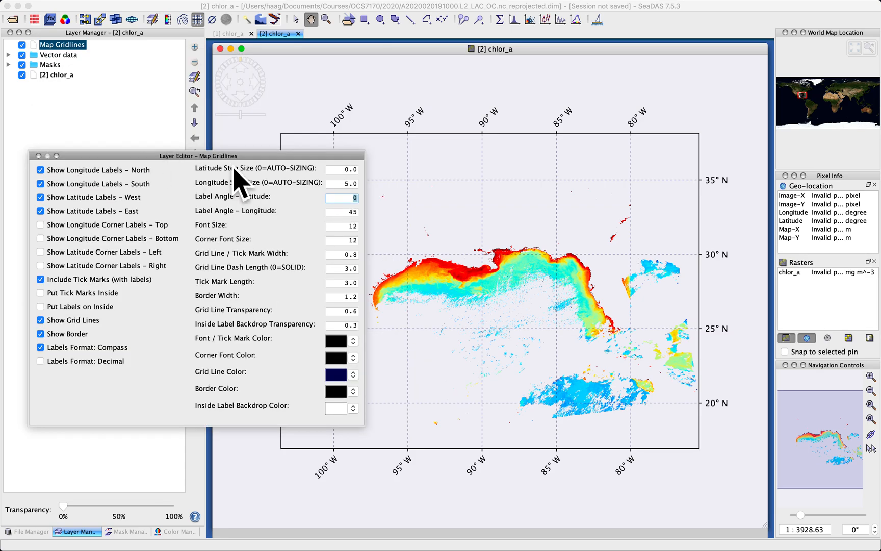
click(38, 156)
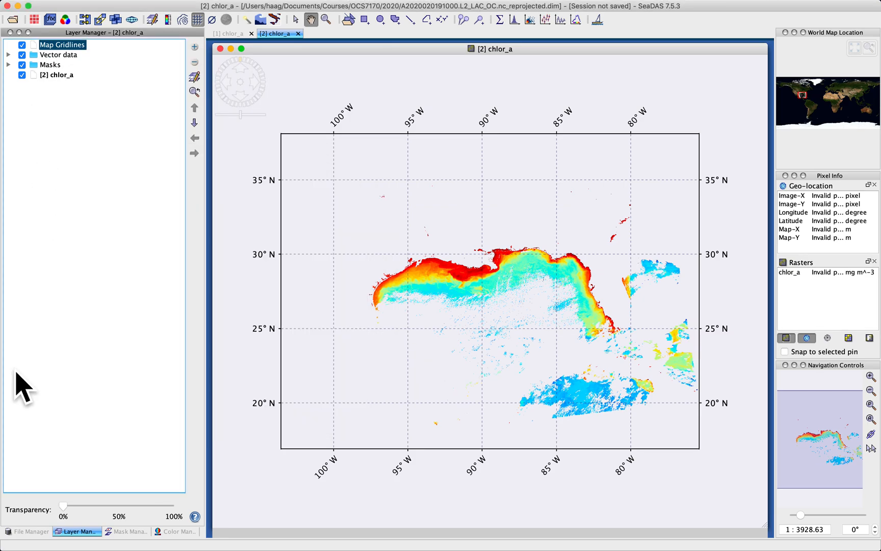
Save the original product in BEAM-DIMAP format as A2020020191000.L2_LAC_OC.dim in the 2020 folder, overwriting the existing file.
click(30, 530)
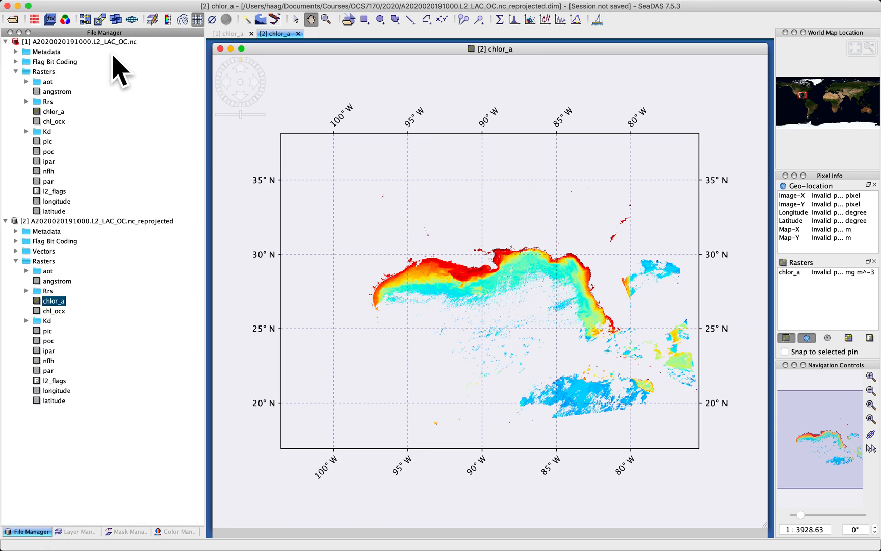
click(112, 42)
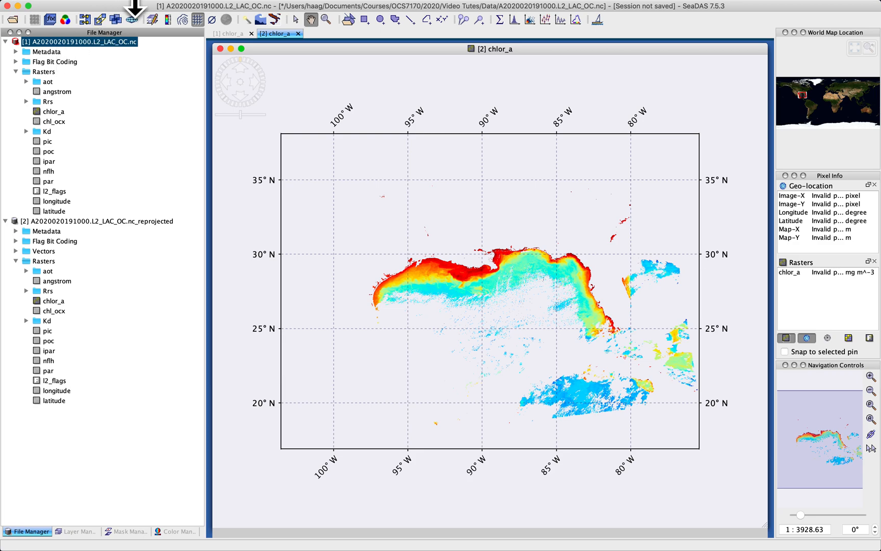
mouse_move(117, 6)
click(109, 5)
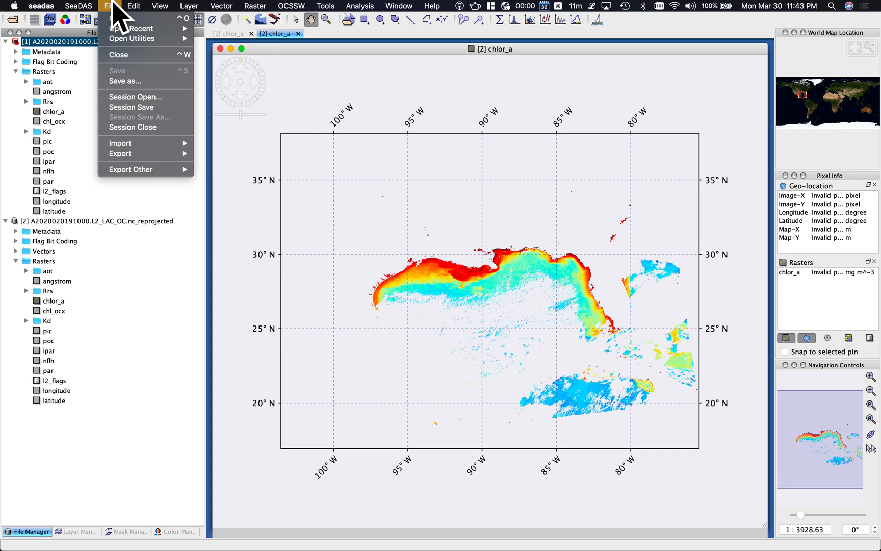
click(125, 81)
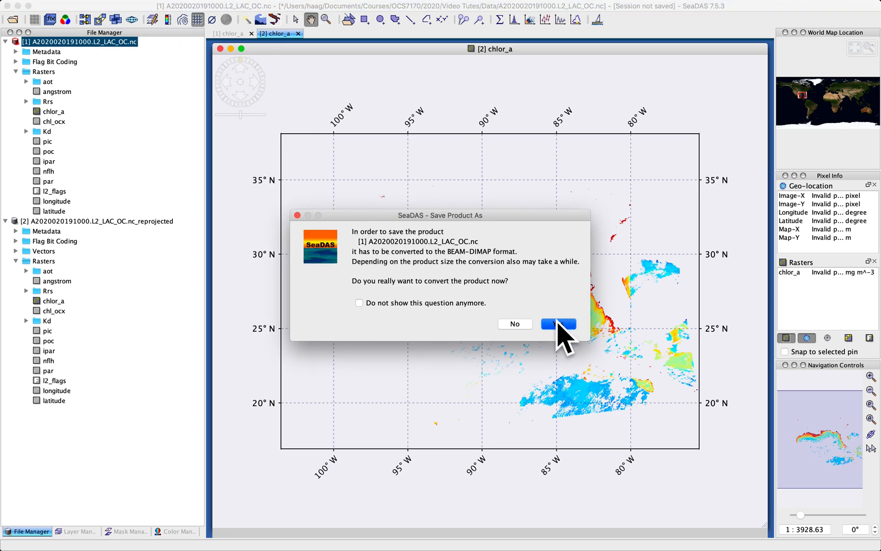
click(558, 324)
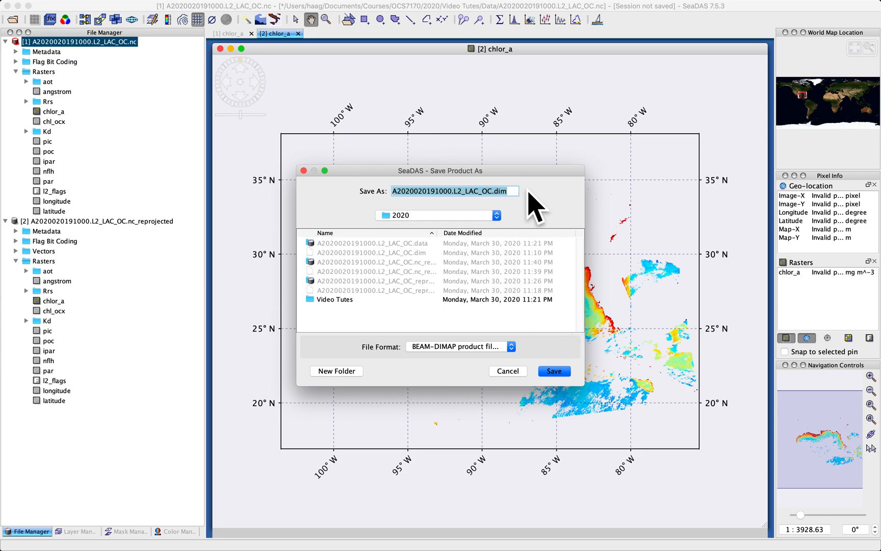
click(548, 373)
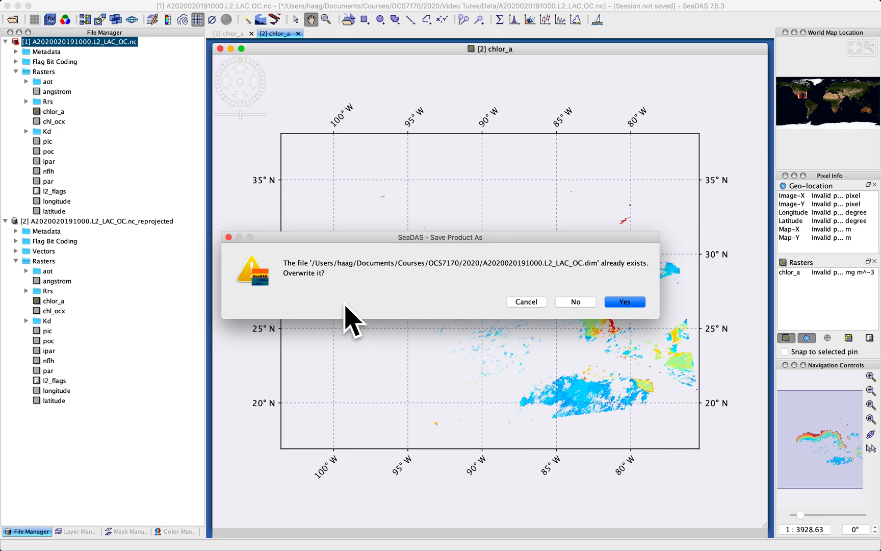
click(625, 302)
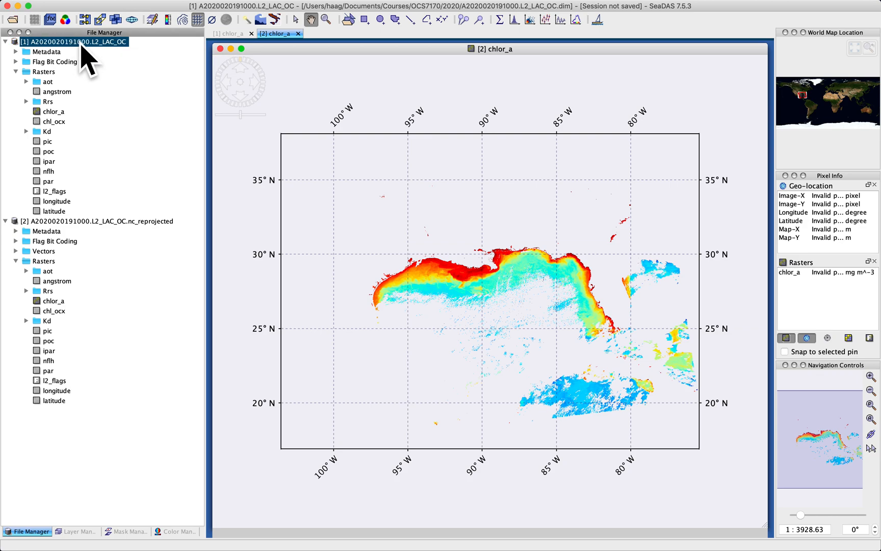
Close the original A2020020191000.L2_LAC_OC product, keeping the reprojected one open.
click(84, 221)
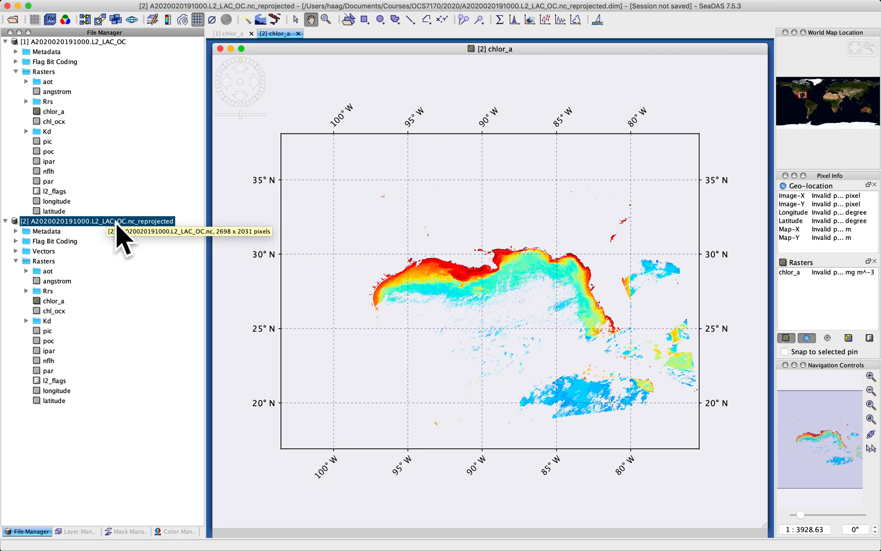
click(87, 42)
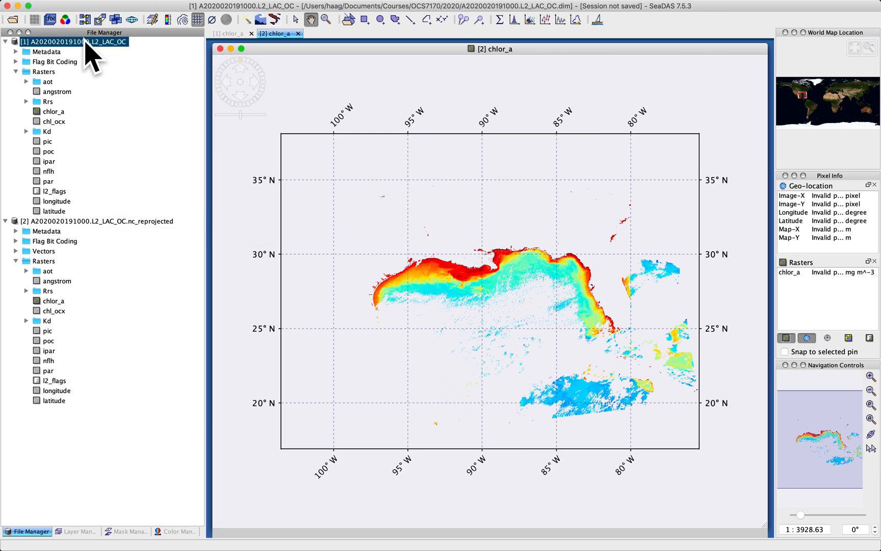
mouse_move(121, 3)
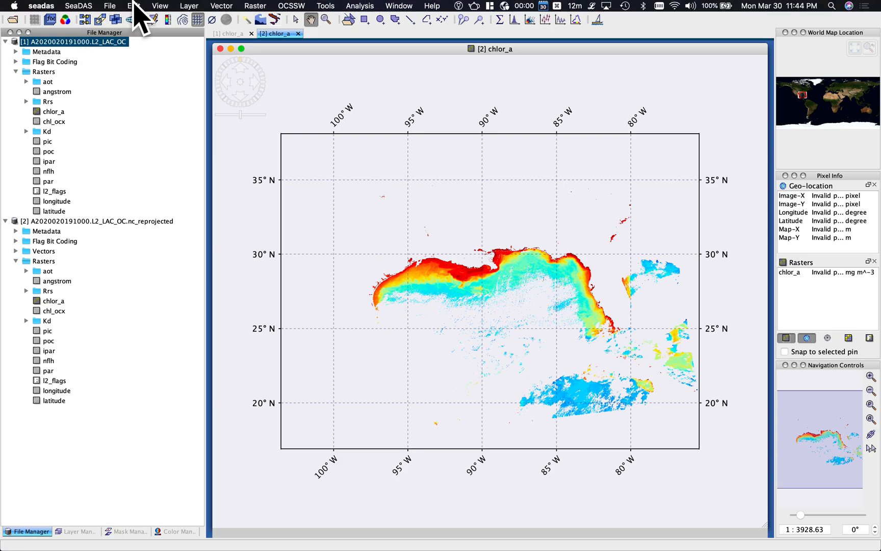
click(114, 6)
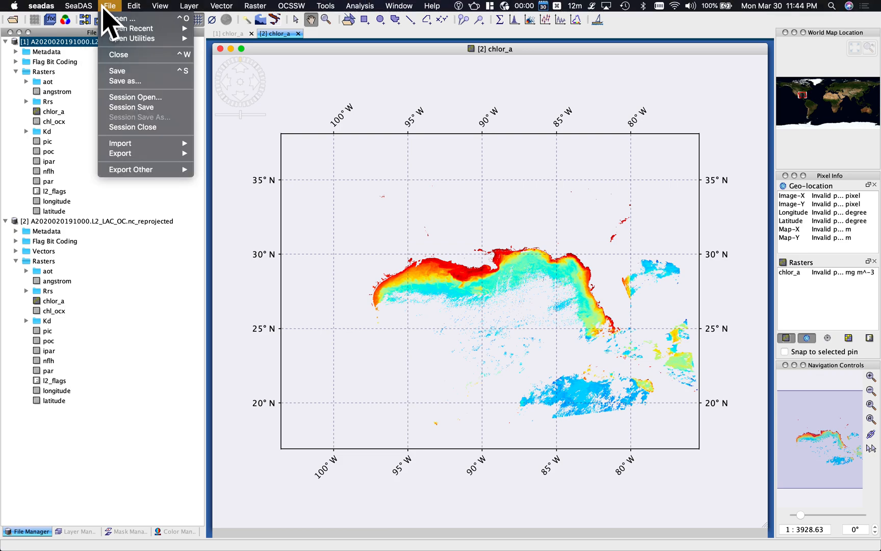
click(115, 55)
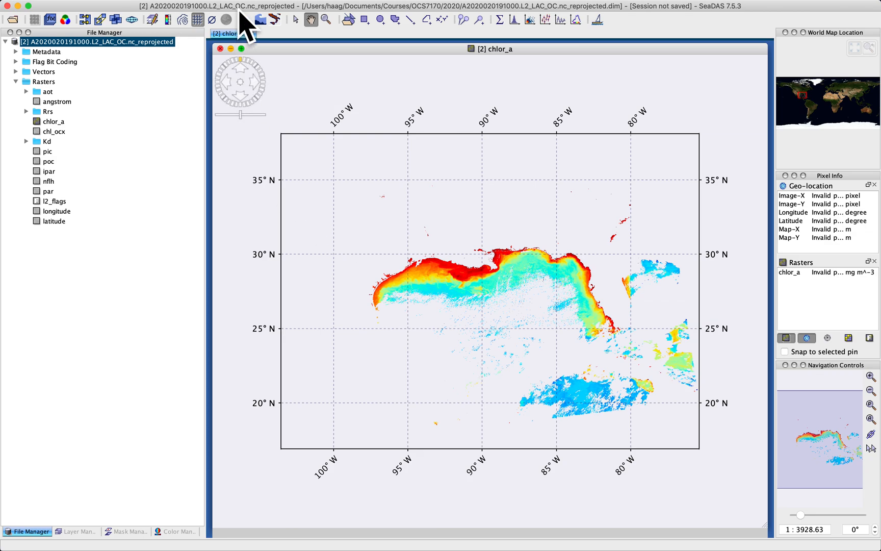
Set up a crop of the reprojected product with geographic bounds north 32, west -95, south 25 and east -85.
mouse_move(232, 2)
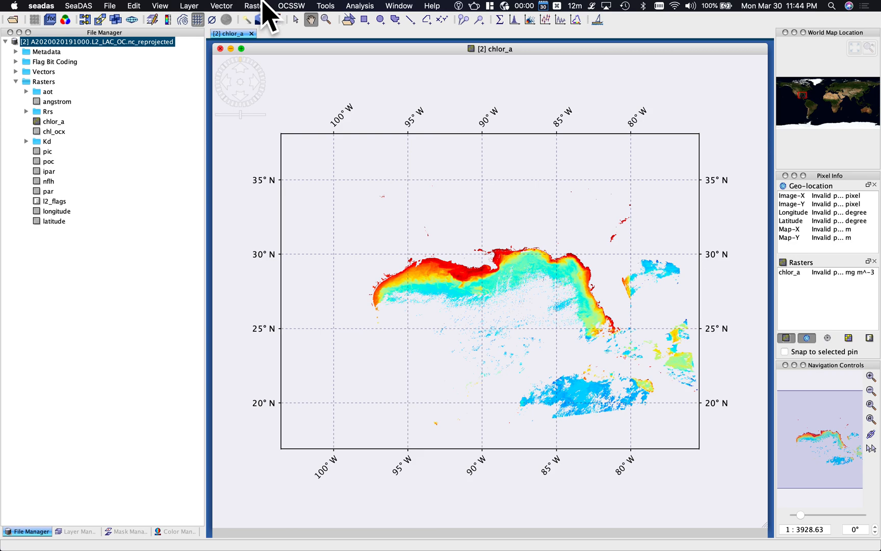
click(261, 6)
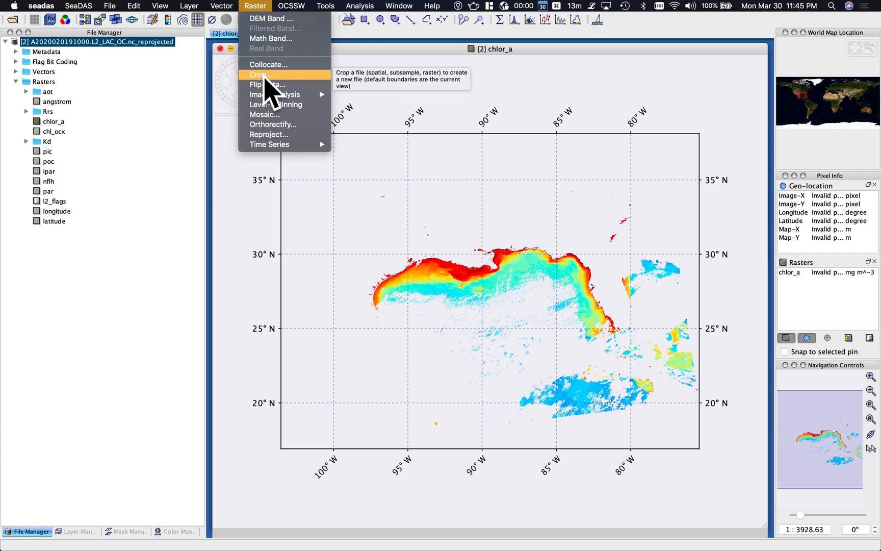
click(263, 75)
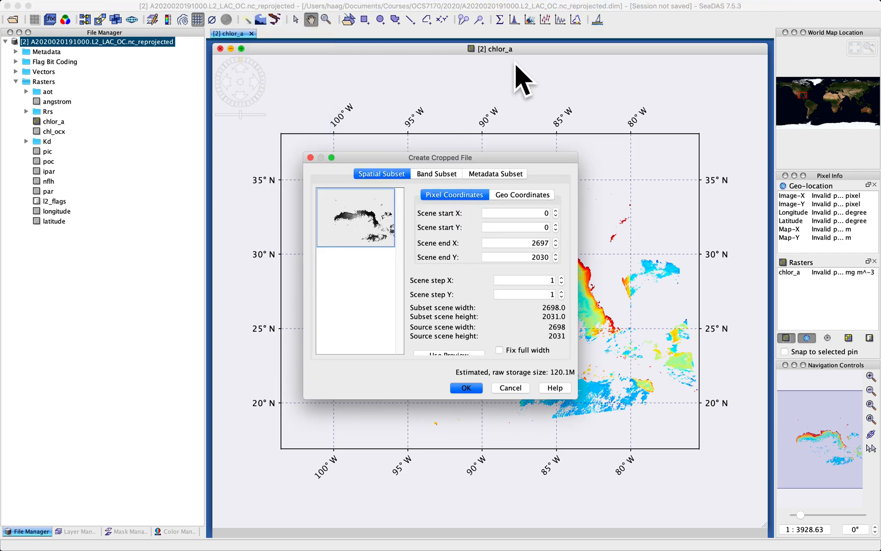
drag(428, 159, 434, 82)
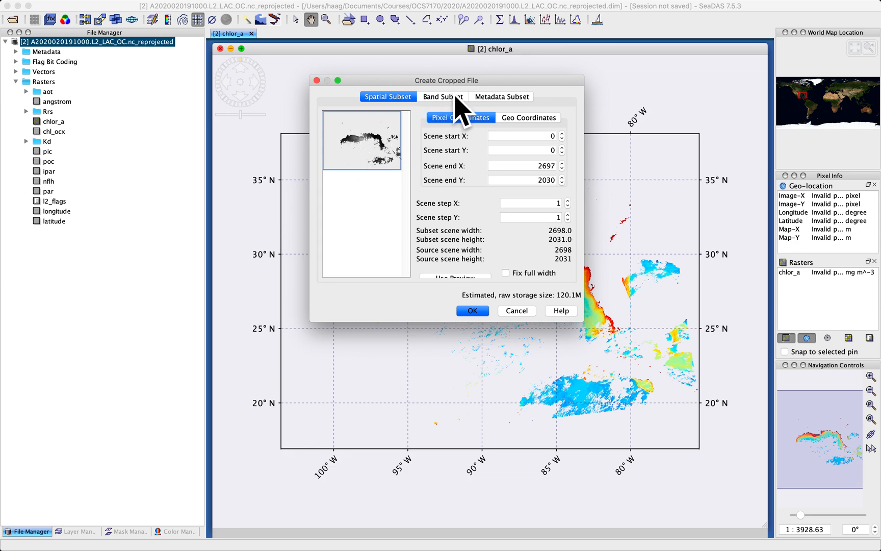
click(533, 121)
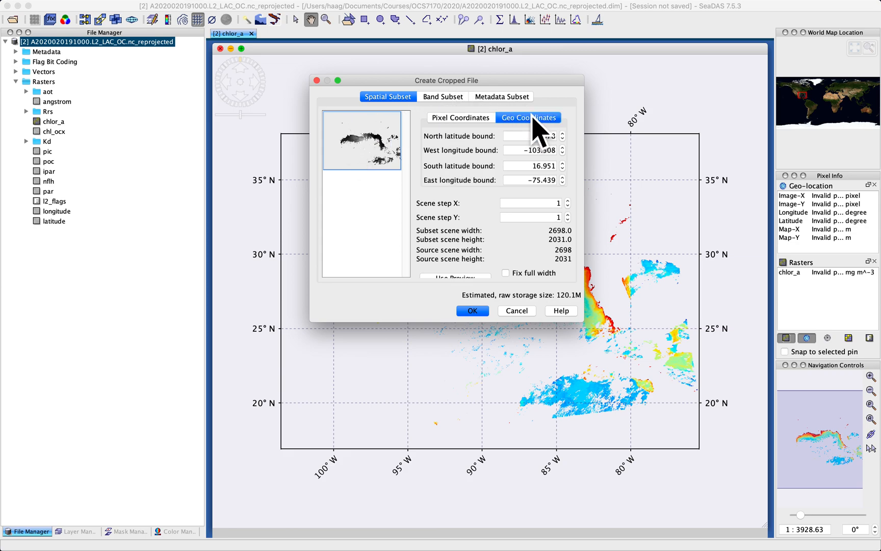
drag(526, 135, 557, 135)
text(32)
key(Tab)
triple_click(528, 150)
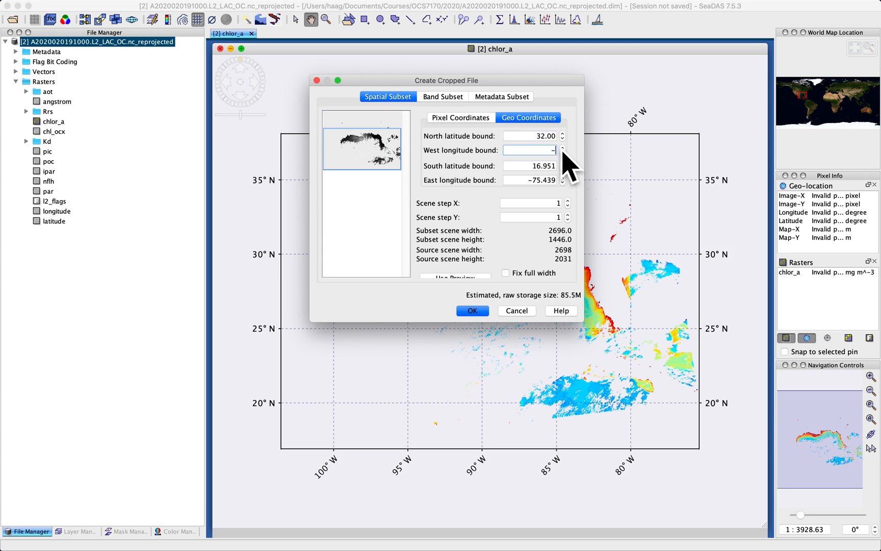
text(-95)
triple_click(529, 167)
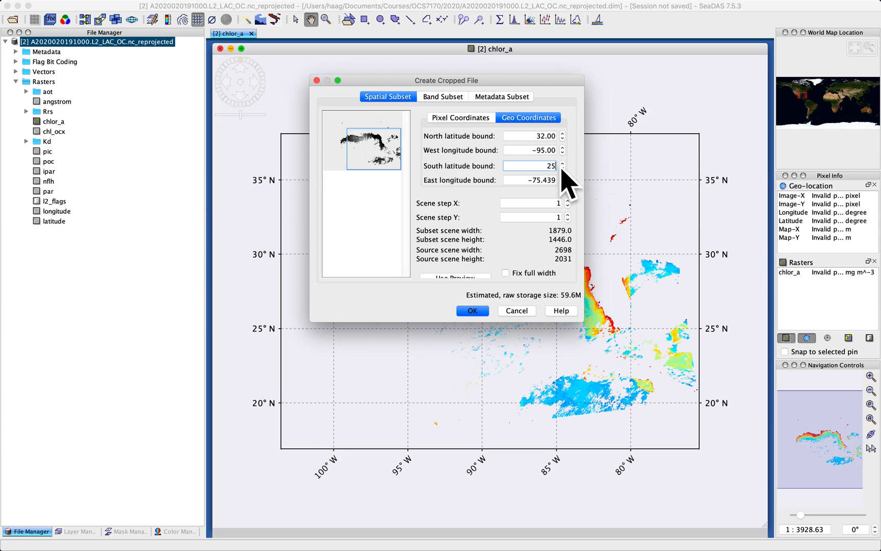
triple_click(532, 179)
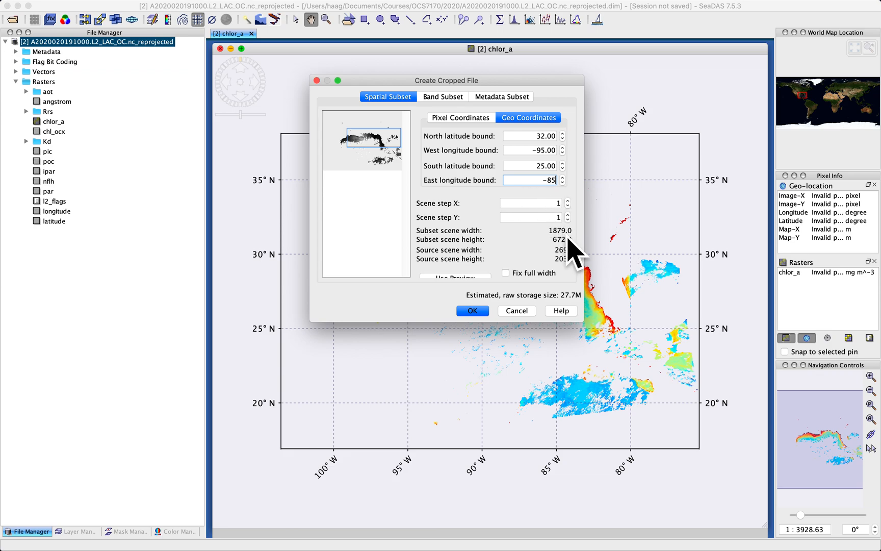
Exclude the aot_869 and angstrom bands from the cropped file's band subset.
click(451, 98)
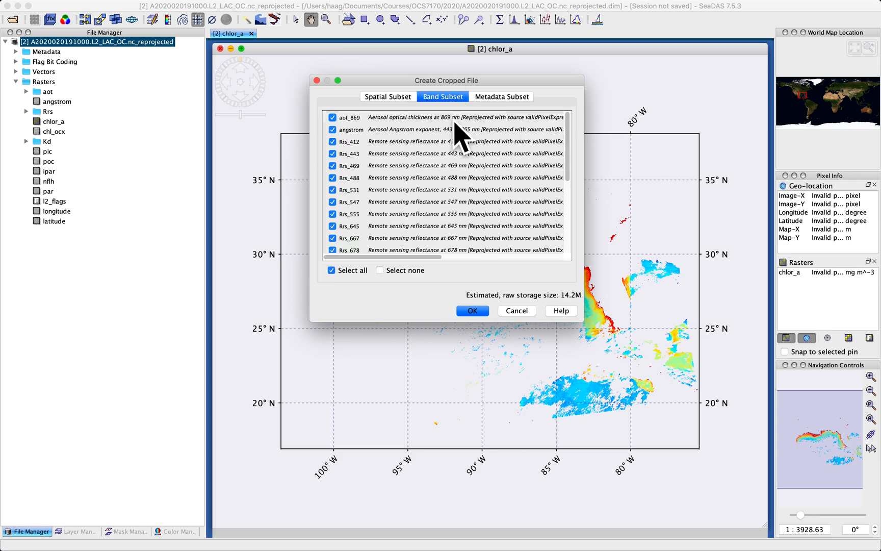
scroll(456, 134, down, 5)
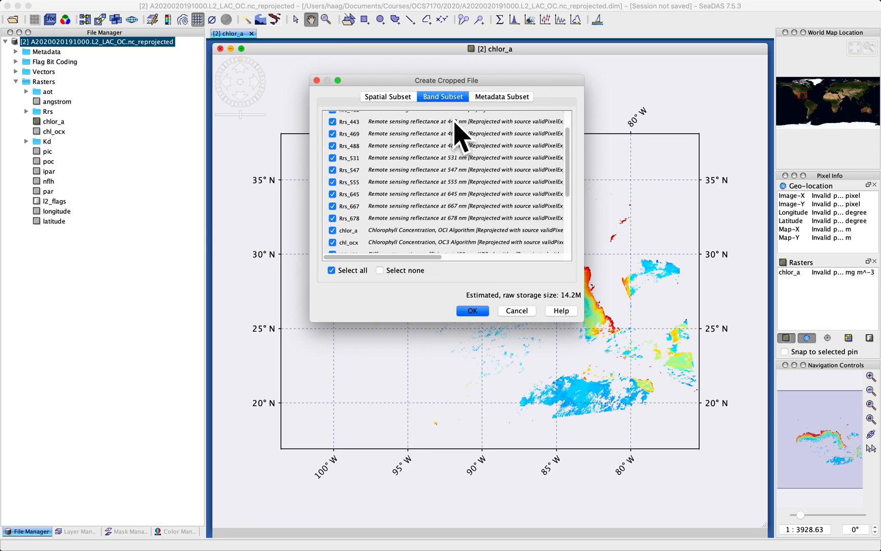
scroll(454, 123, down, 5)
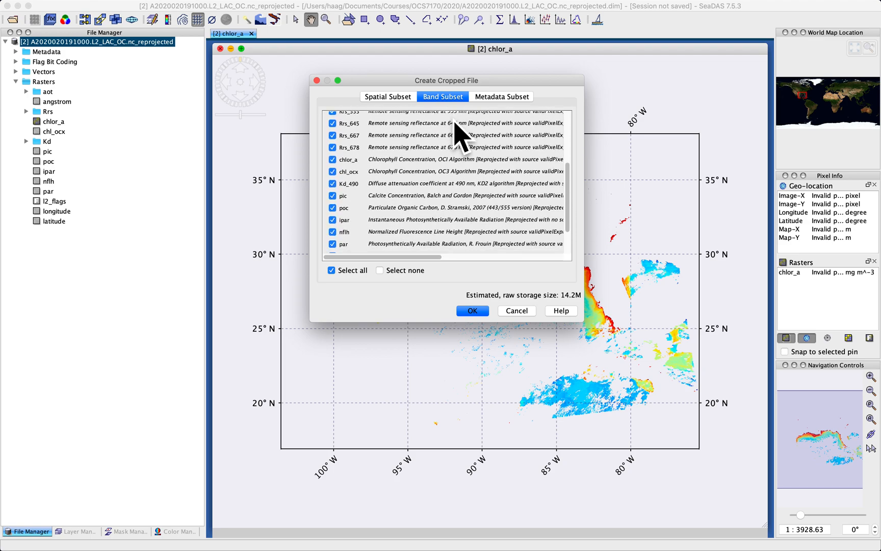
scroll(455, 128, down, 3)
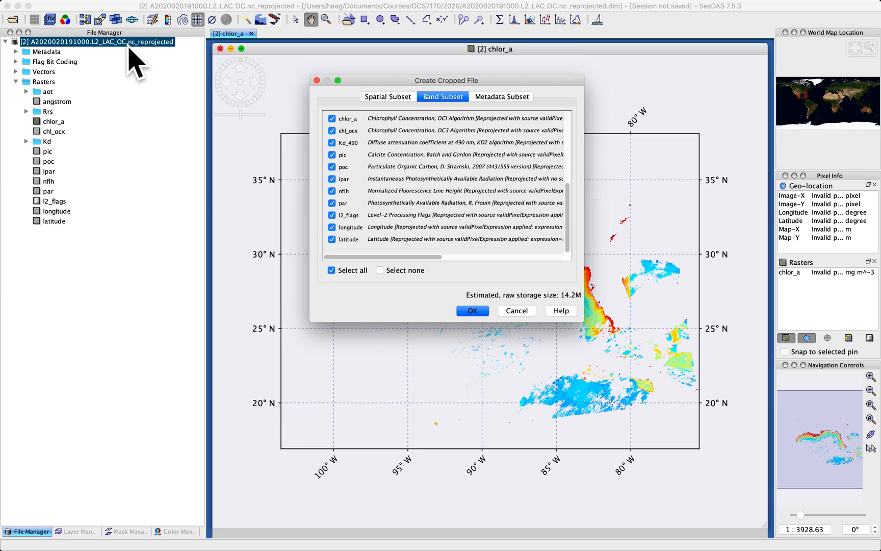
scroll(411, 144, up, 1)
scroll(411, 145, up, 10)
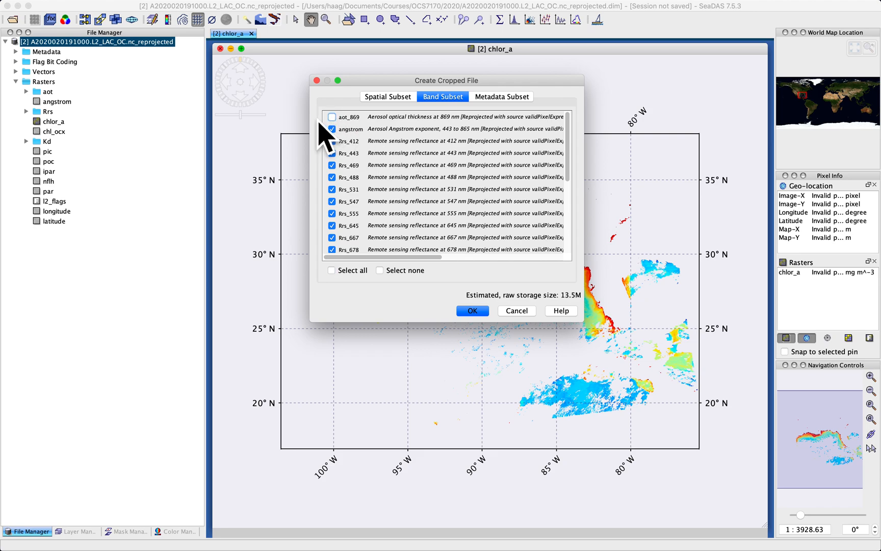
click(331, 129)
scroll(382, 176, down, 2)
scroll(380, 171, down, 2)
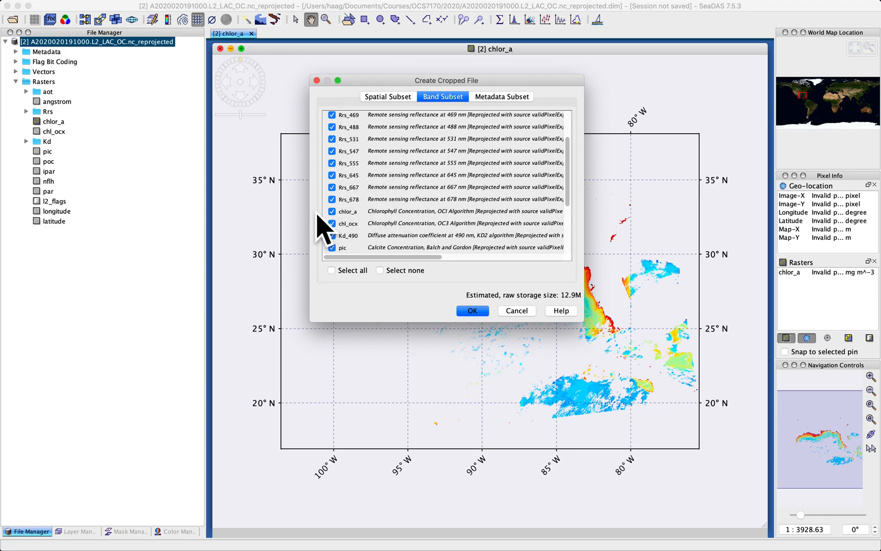
Exclude chl_ocx, Kd_490, pic, poc, ipar, nflh and par from the band subset, keeping chlor_a, l2_flags, longitude and latitude.
click(332, 224)
click(332, 235)
scroll(401, 234, down, 1)
scroll(400, 232, down, 7)
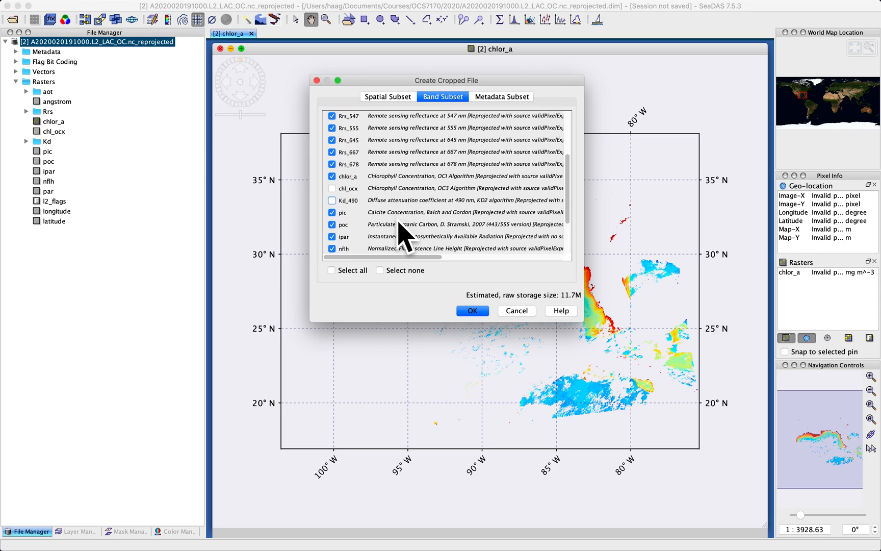
click(332, 154)
click(332, 166)
click(331, 178)
click(332, 190)
click(332, 202)
click(332, 214)
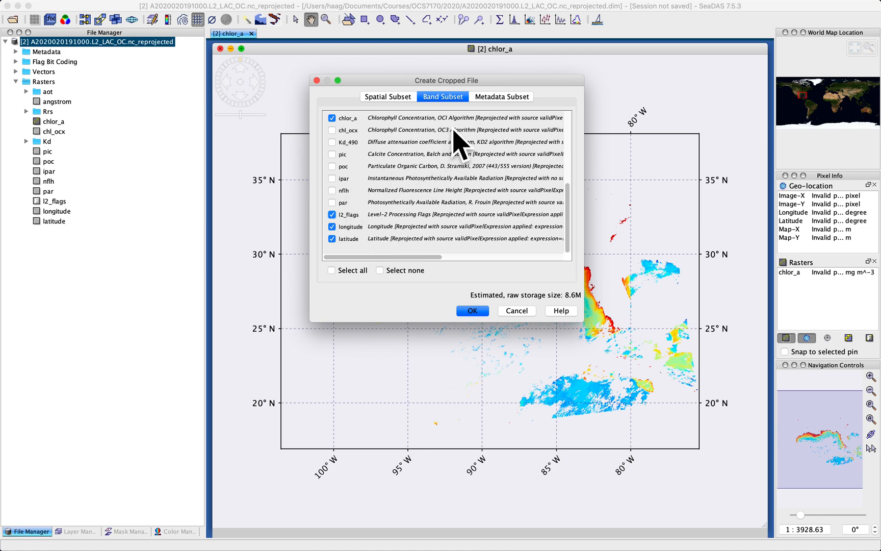
Review the metadata and spatial subset settings and create the cropped product.
click(504, 98)
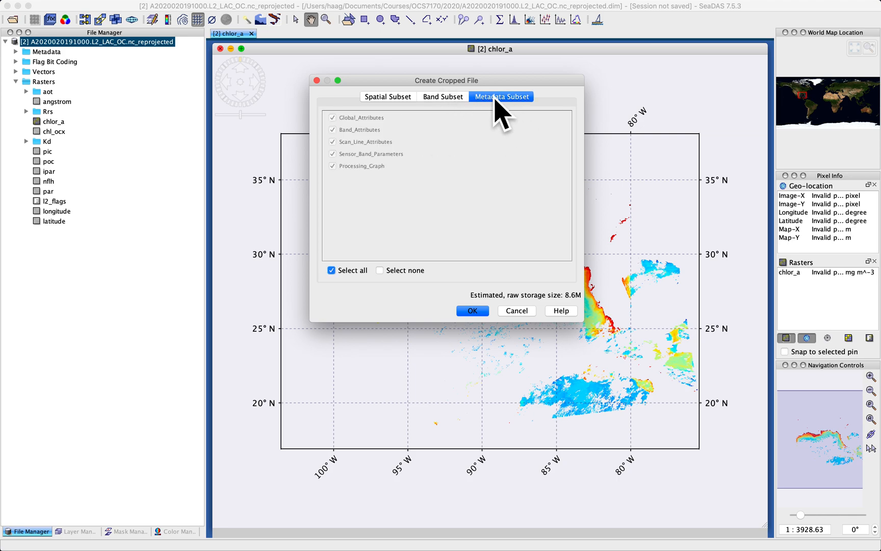
click(383, 96)
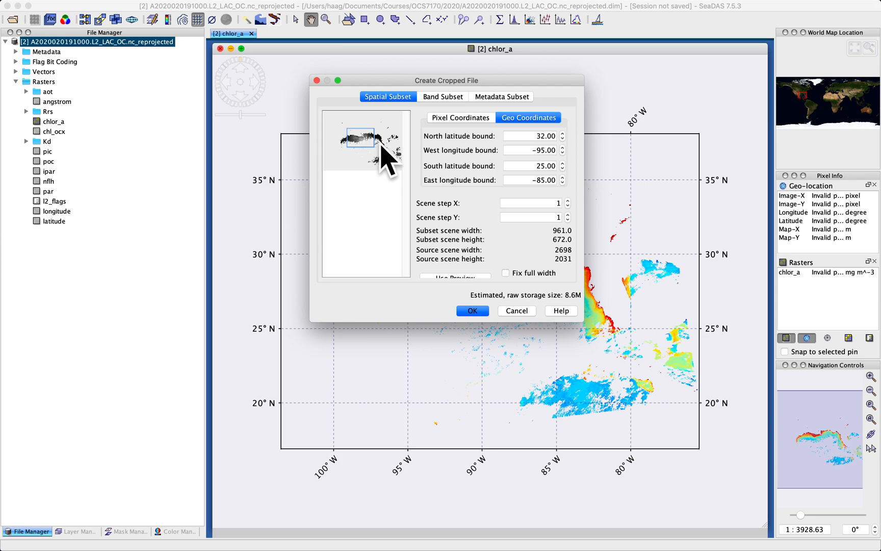
click(480, 311)
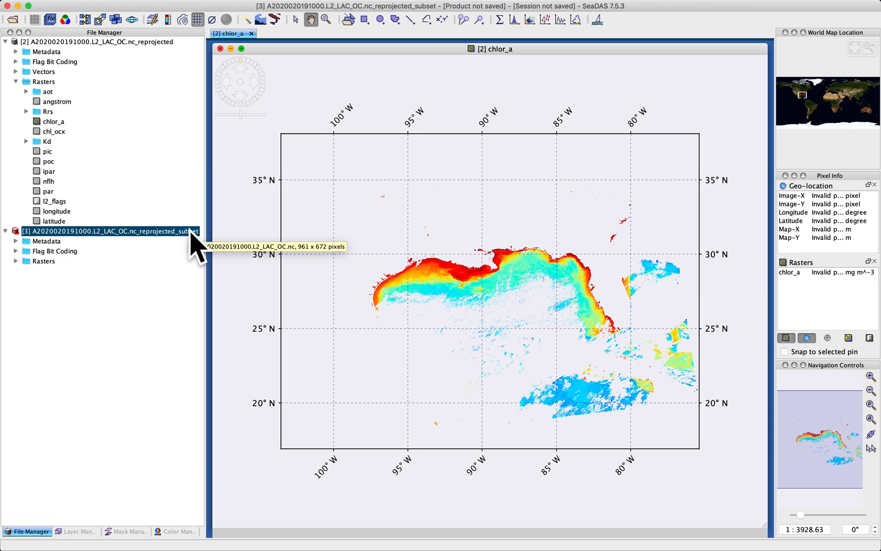
Open the cropped product's chlor_a raster and display map gridlines on it.
click(15, 261)
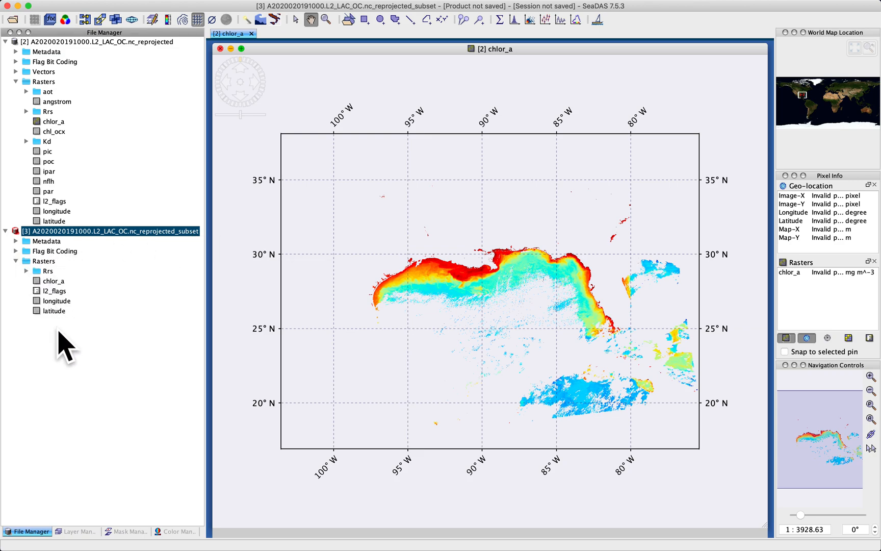
click(27, 271)
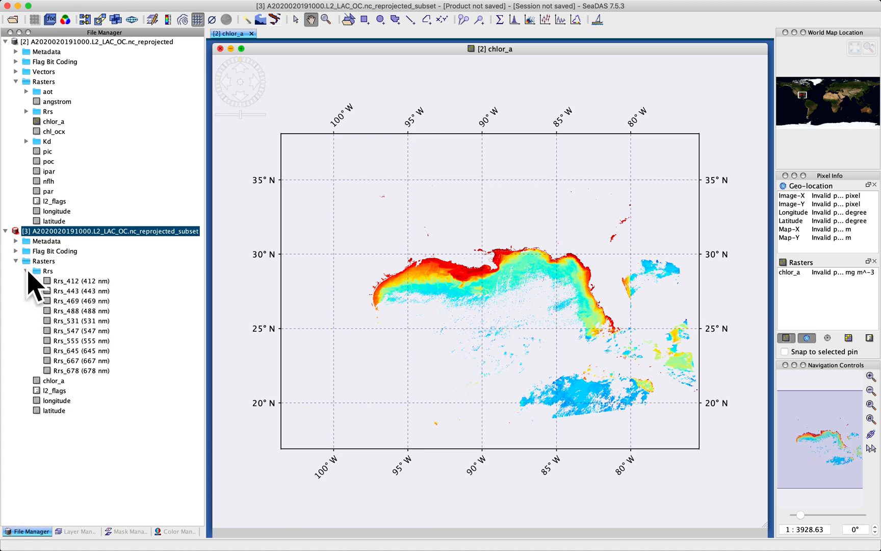
click(26, 271)
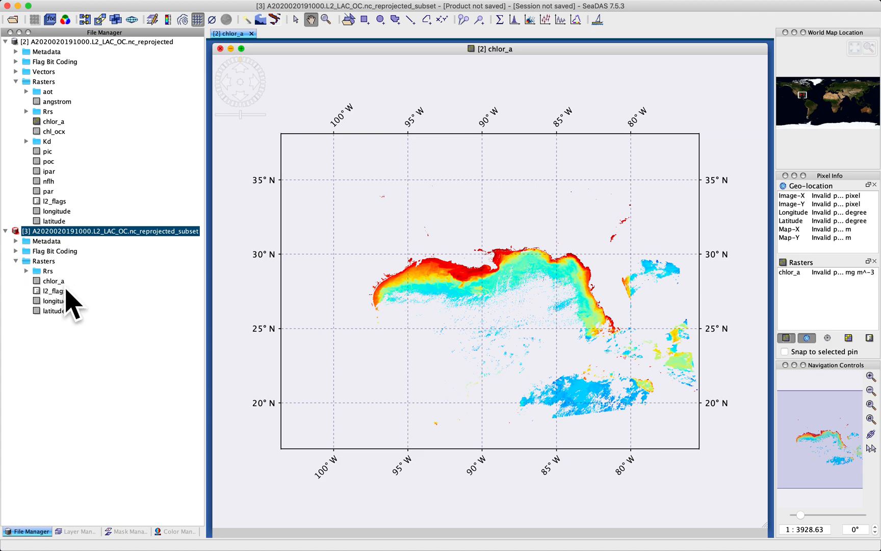
double_click(55, 282)
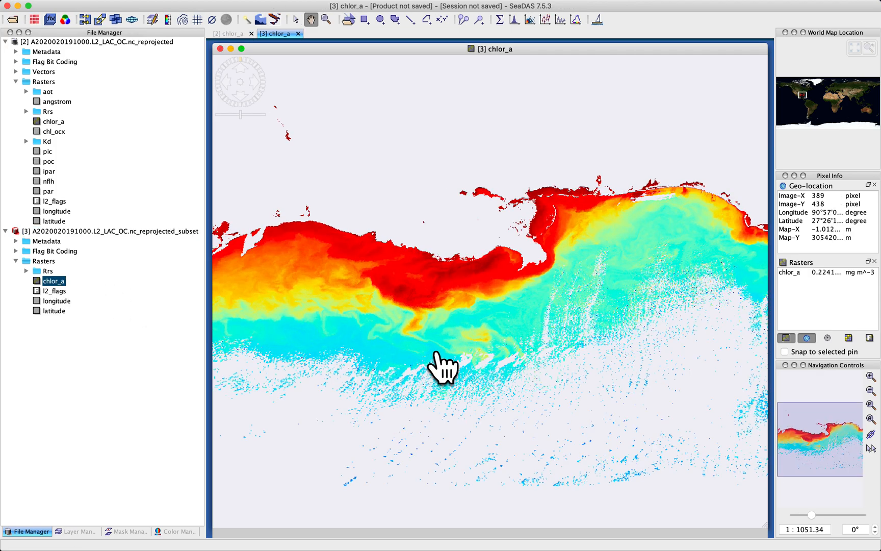
scroll(441, 364, up, 1)
scroll(442, 364, down, 3)
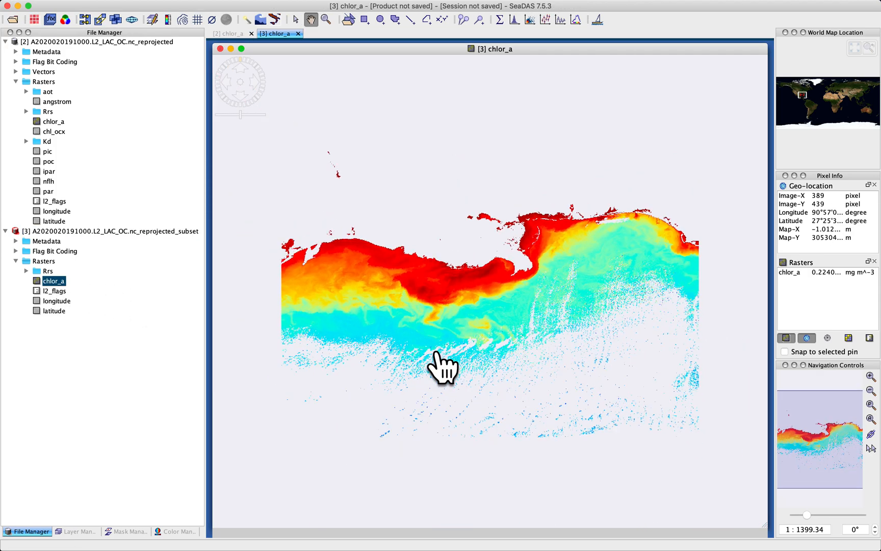
scroll(441, 364, down, 1)
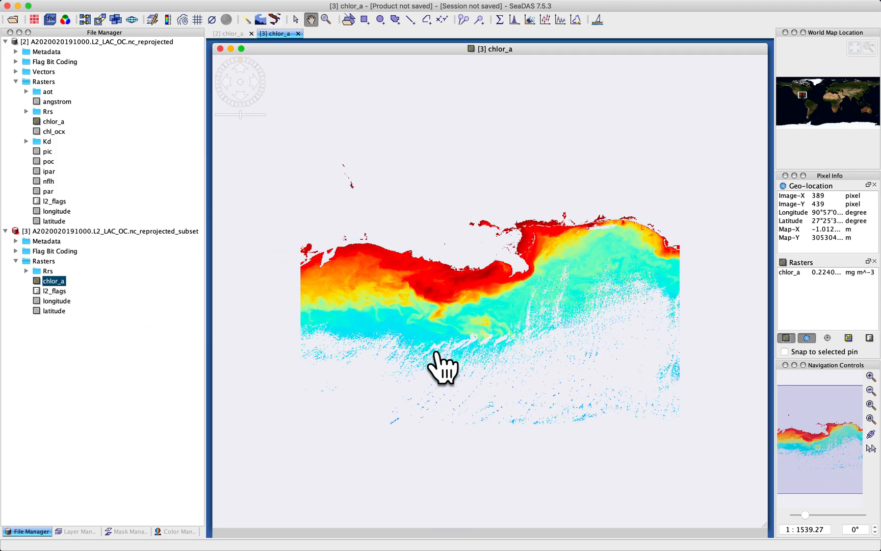
click(198, 20)
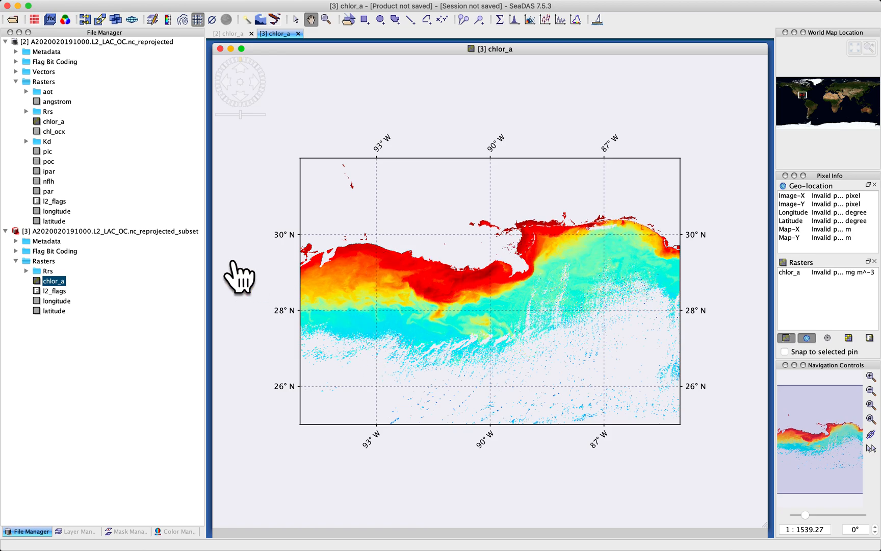
Save the cropped product in BEAM-DIMAP format in the 2020 folder as A2020020191000.L2_LAC_OC_reprojected_subset.dim.
click(162, 232)
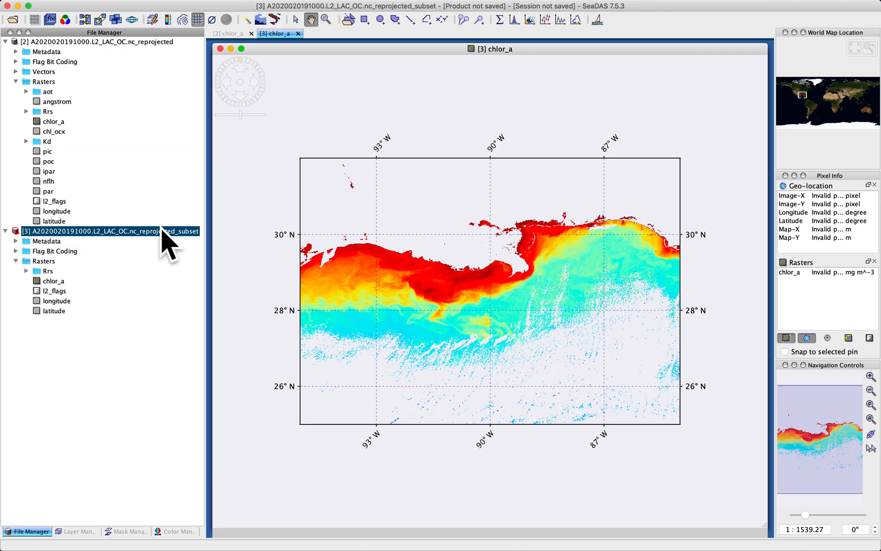
mouse_move(147, 6)
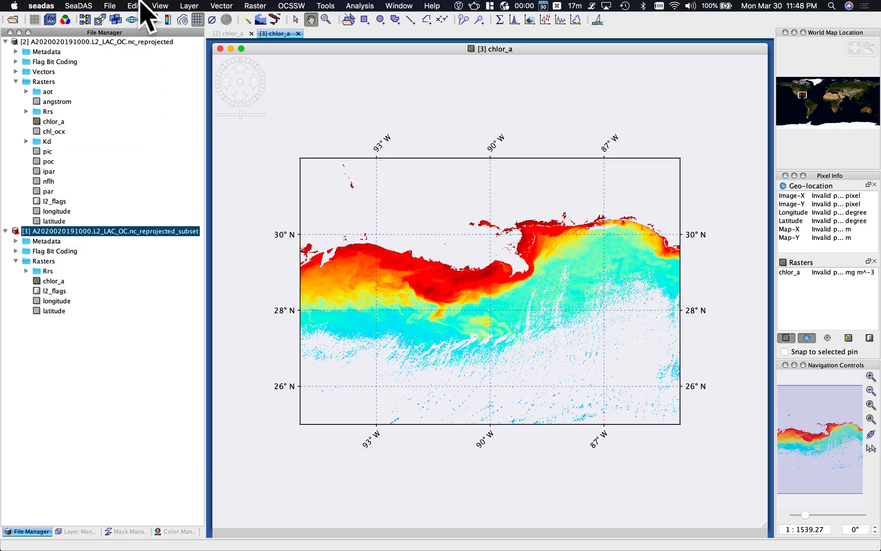
click(113, 5)
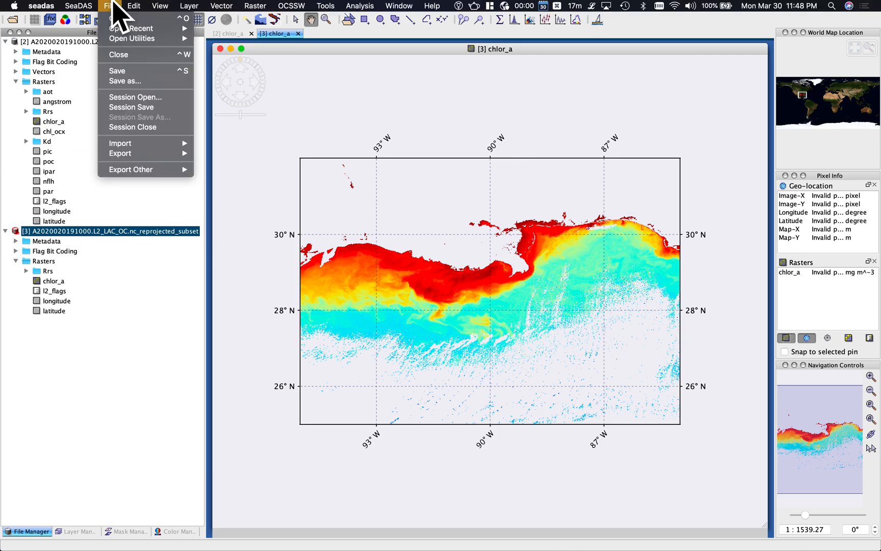
click(120, 81)
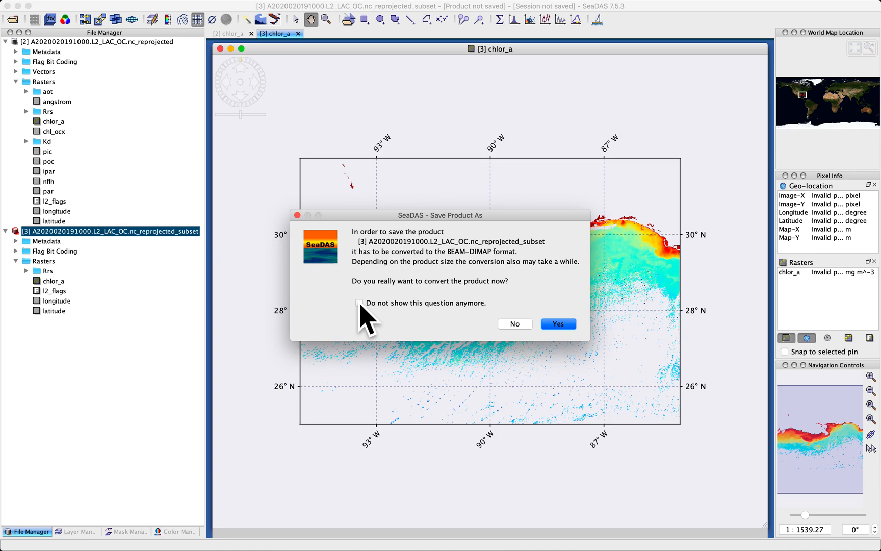
click(563, 325)
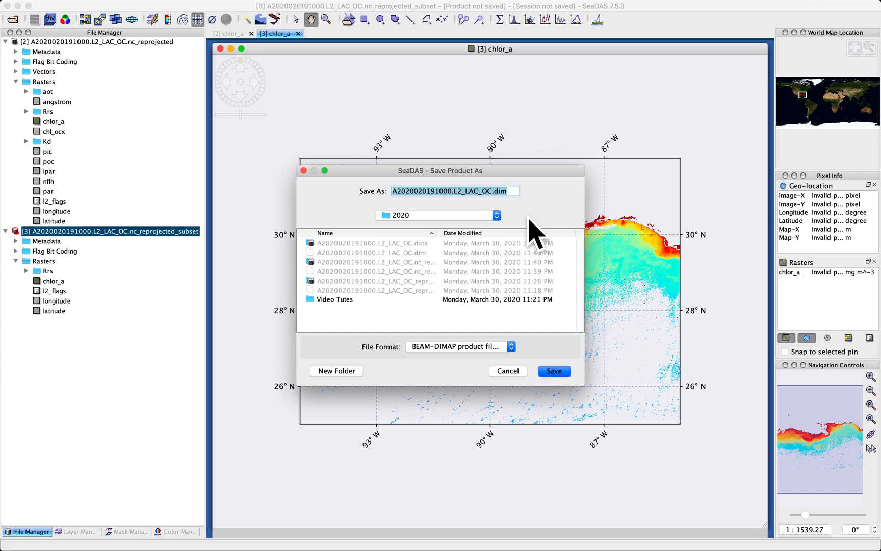
click(493, 192)
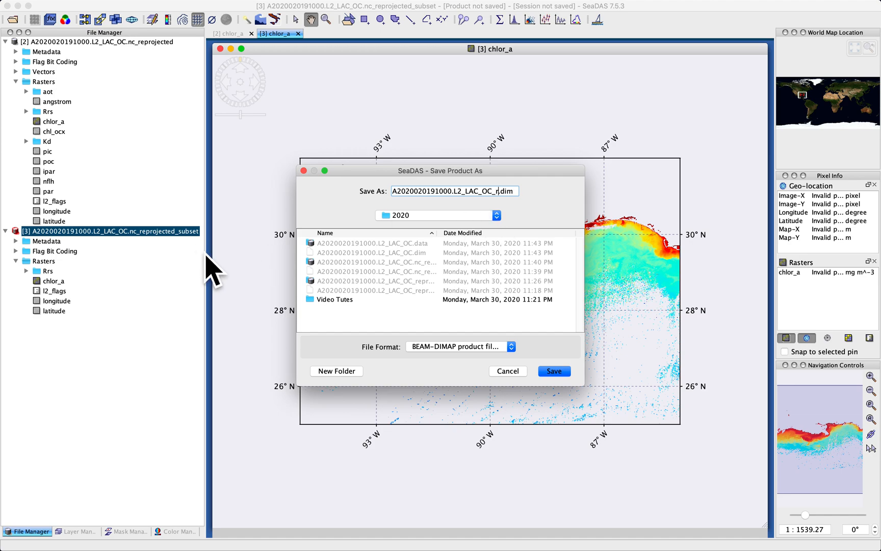
text(oject)
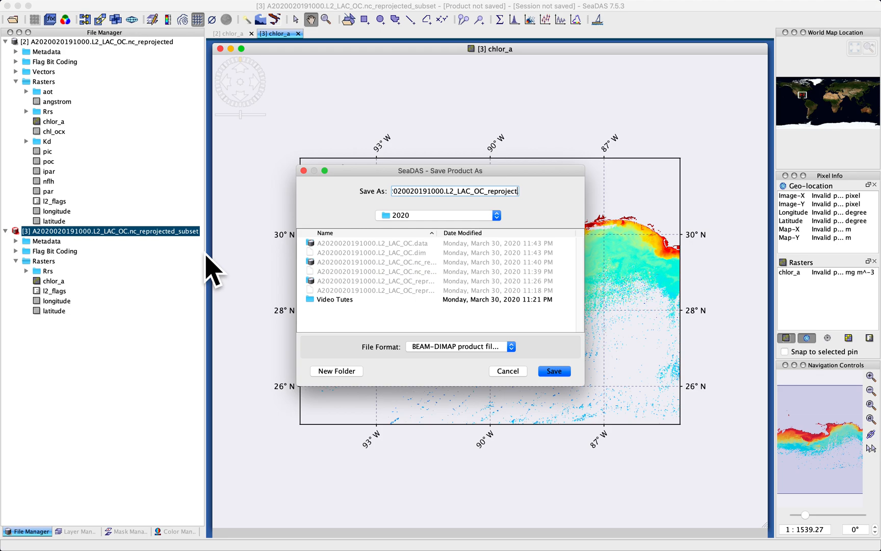
text(ed_subset)
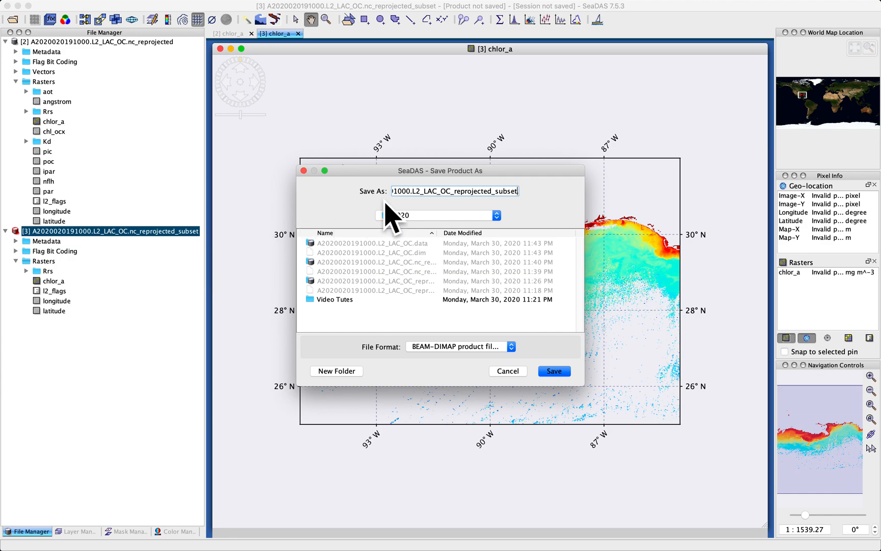
drag(483, 190, 542, 188)
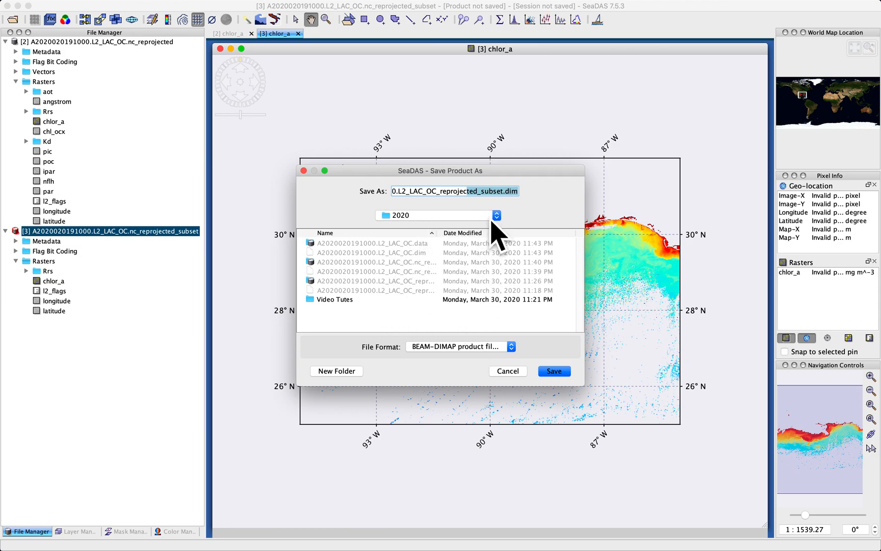
click(555, 372)
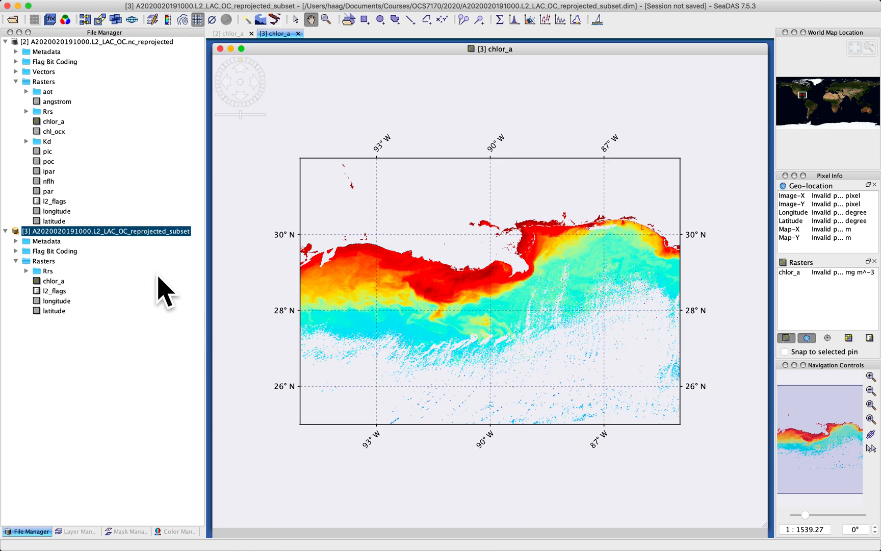
Close the full reprojected product A2020020191000.L2_LAC_OC.nc_reprojected, leaving only the subset product open.
click(106, 43)
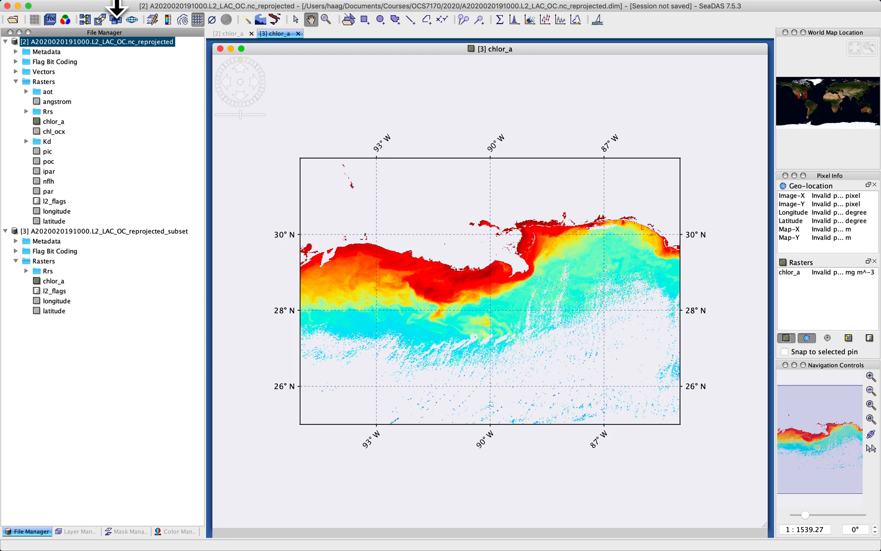
click(111, 5)
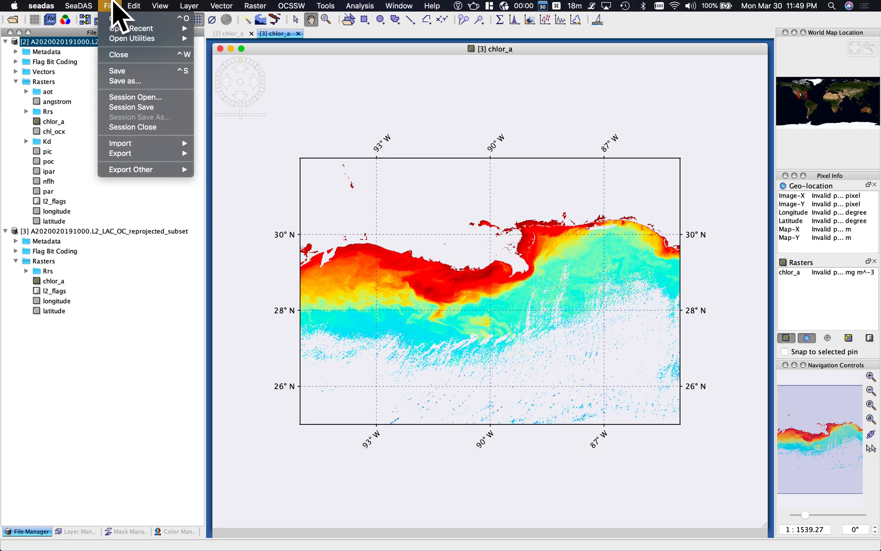
click(127, 55)
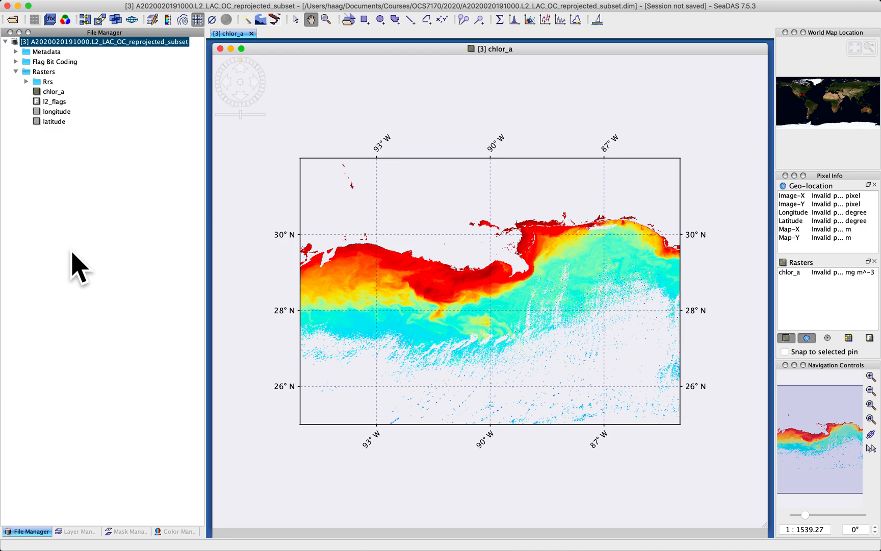
Toggle the Map Gridlines layer off and on again for the subset's chlor_a image and return to the product list.
click(74, 530)
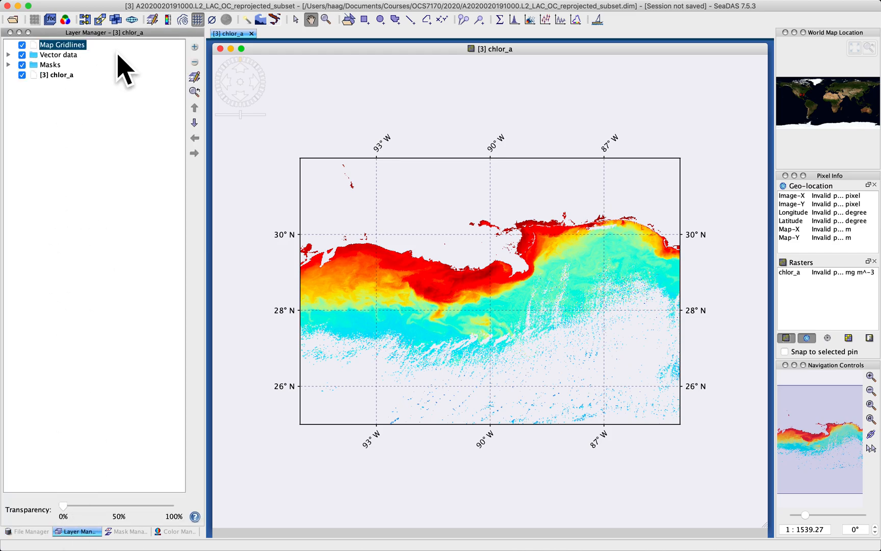
click(22, 45)
click(23, 45)
click(31, 530)
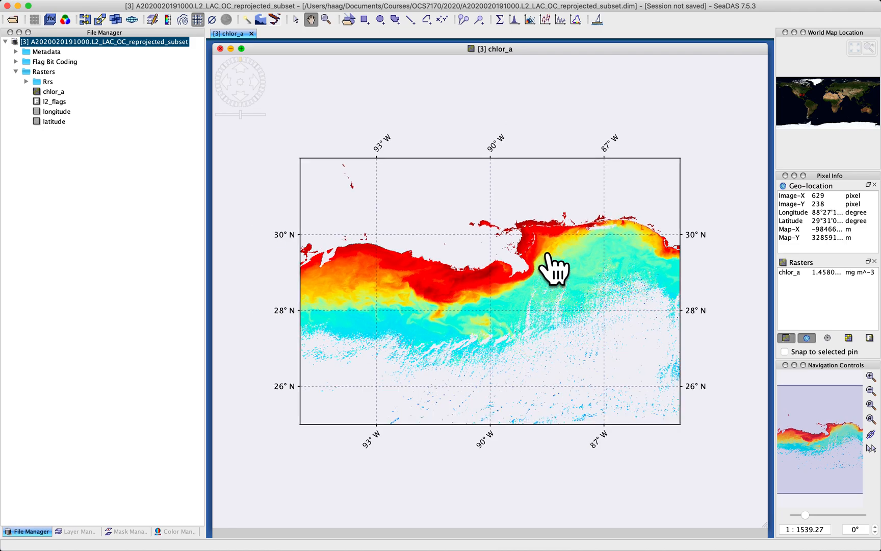
Switch to Finder and show the Documents/Courses/OCS7170/2020 folder as a list in a new window.
scroll(553, 268, up, 1)
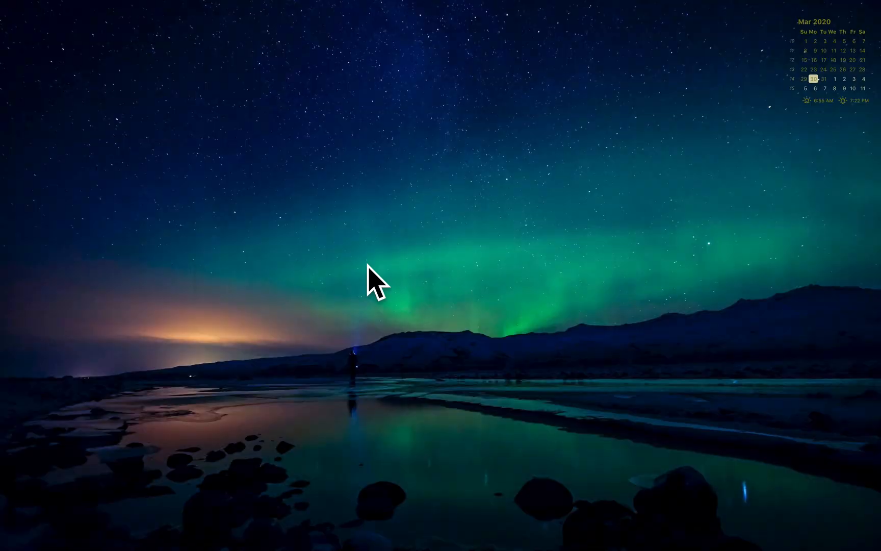
key(super+Tab)
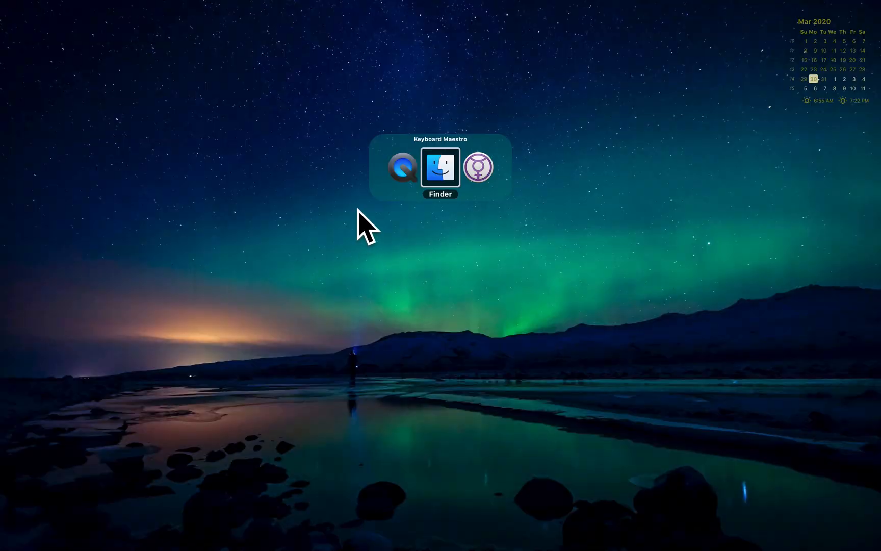
key(super+n)
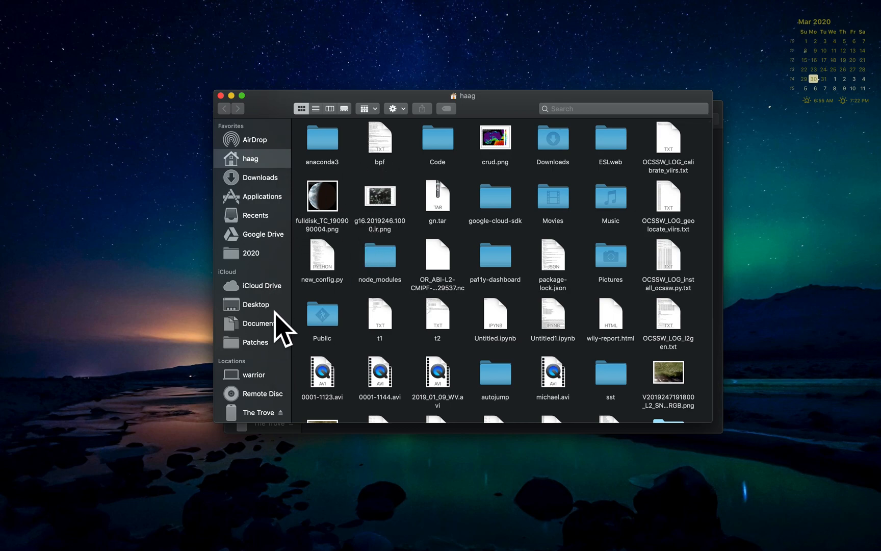
click(276, 329)
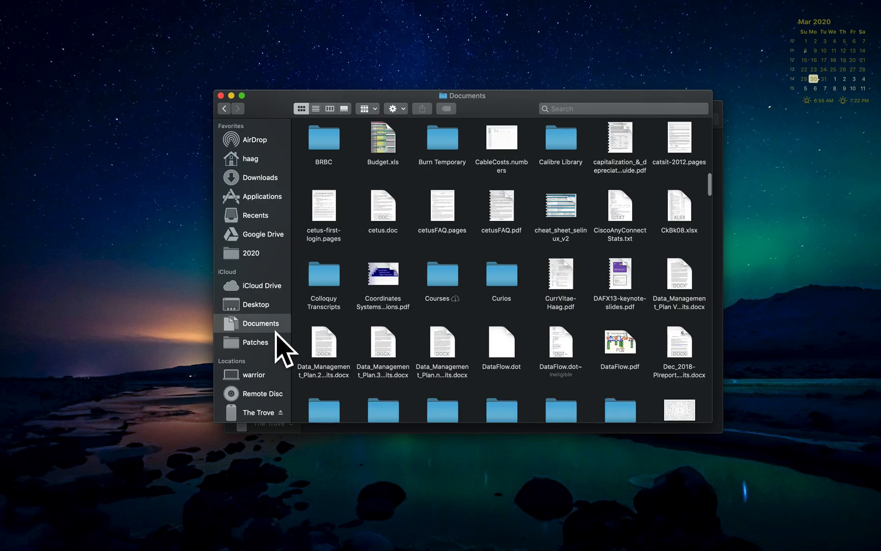
double_click(452, 287)
double_click(325, 214)
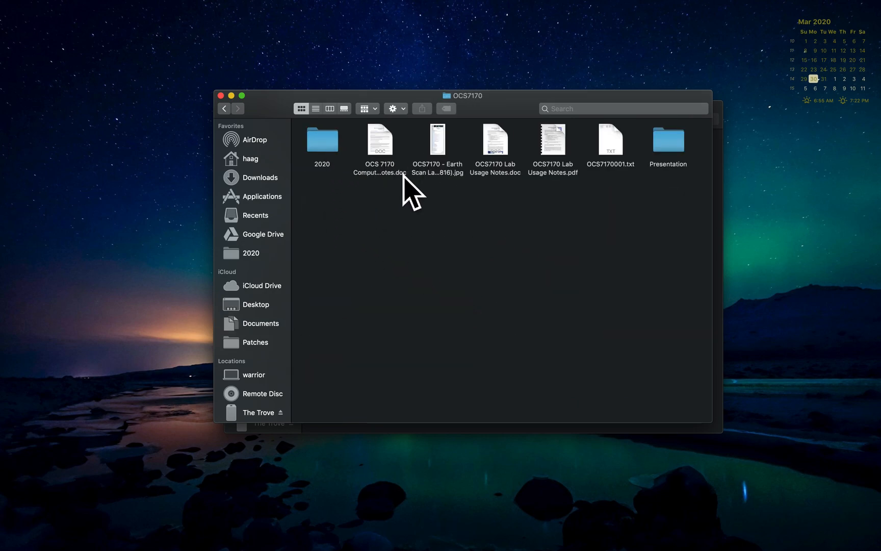
click(330, 146)
double_click(330, 143)
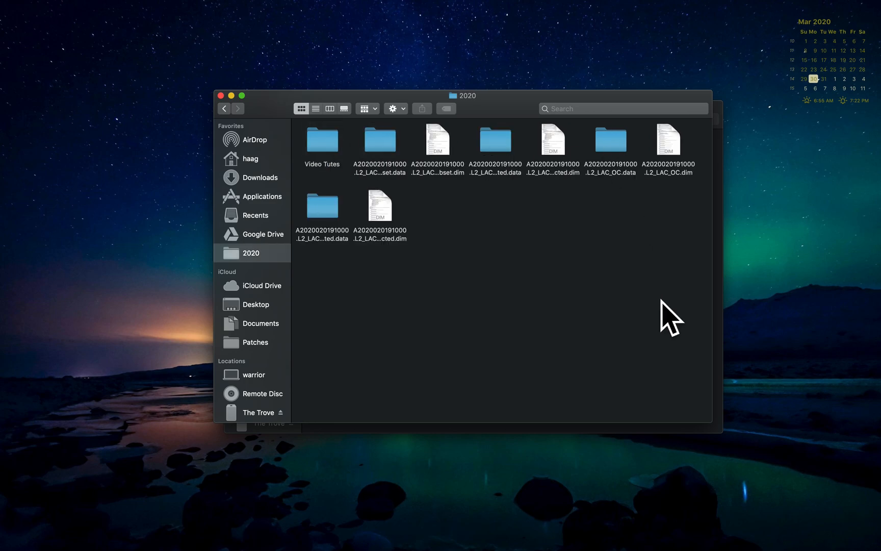
click(315, 108)
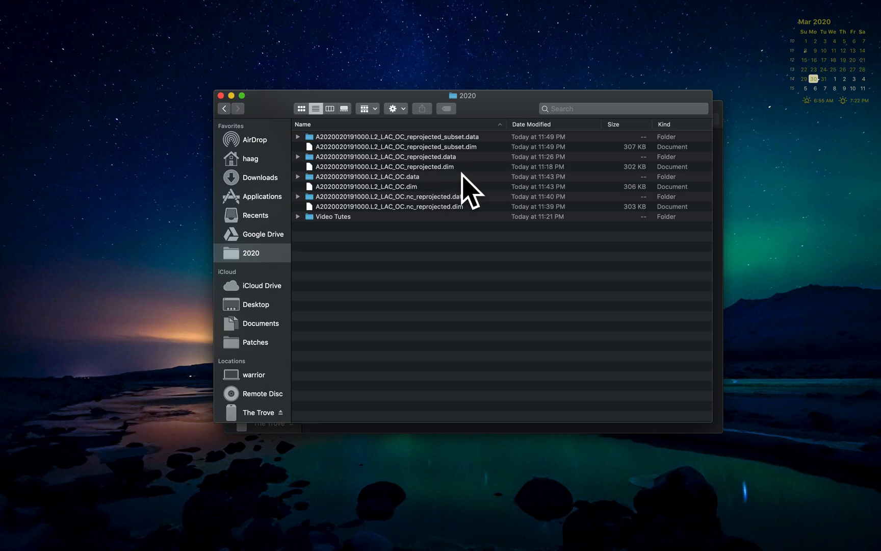
Examine the saved A2020020191000.L2_LAC_OC_reprojected_subset.dim file and the band files inside its matching .data folder.
click(478, 151)
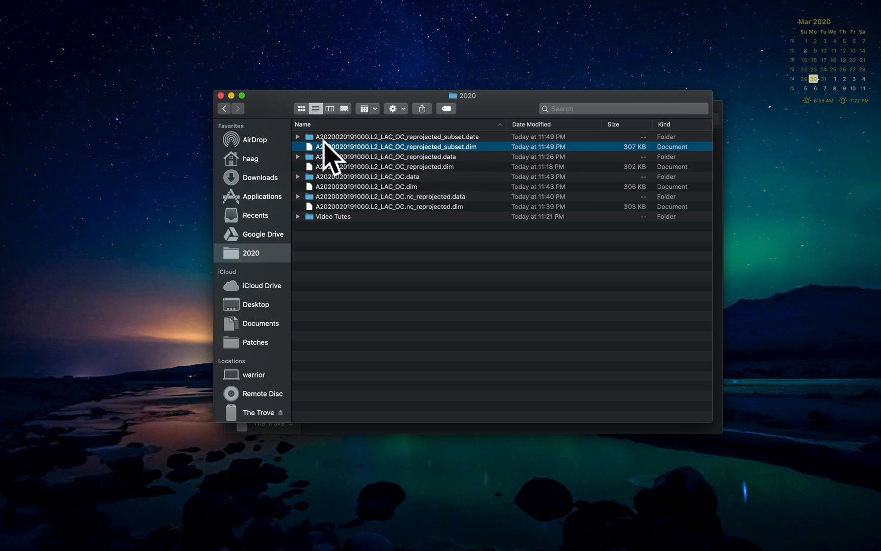
click(345, 138)
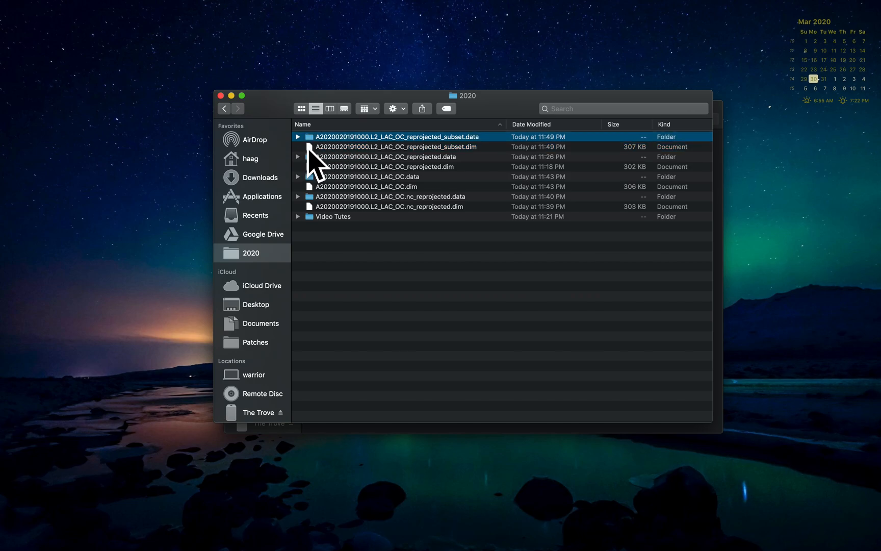
key(Right)
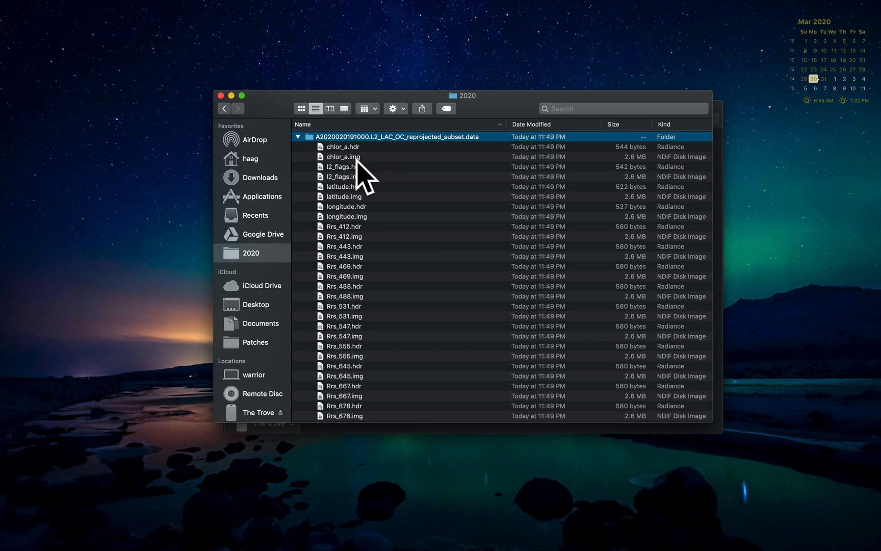
scroll(351, 287, down, 1)
scroll(357, 296, up, 5)
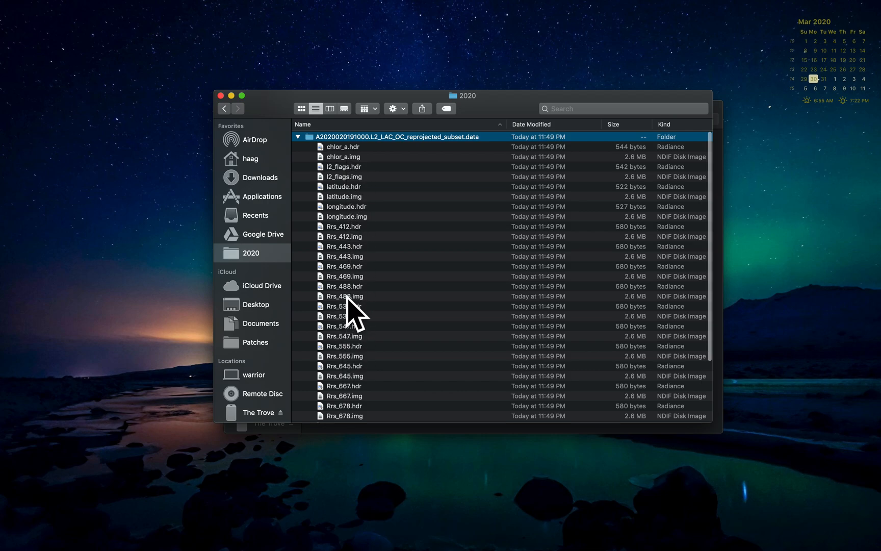
scroll(350, 316, down, 3)
scroll(351, 247, up, 3)
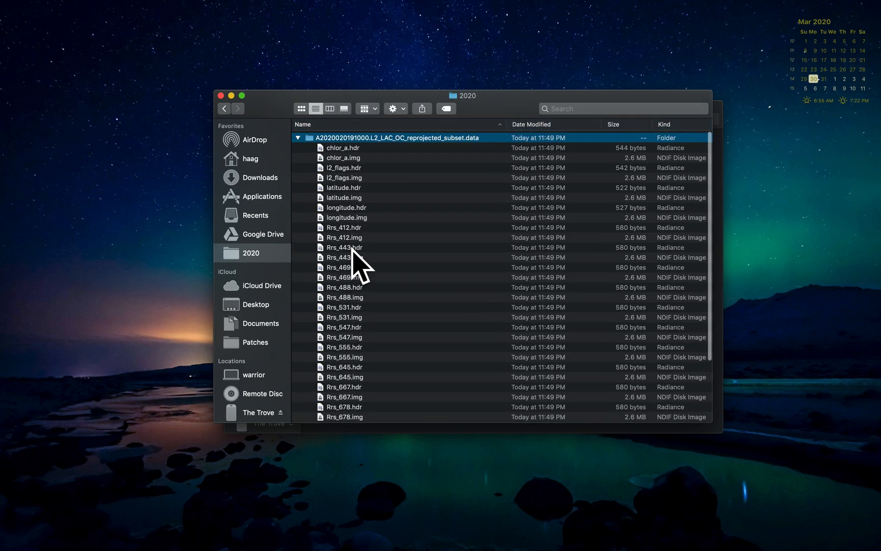
click(302, 138)
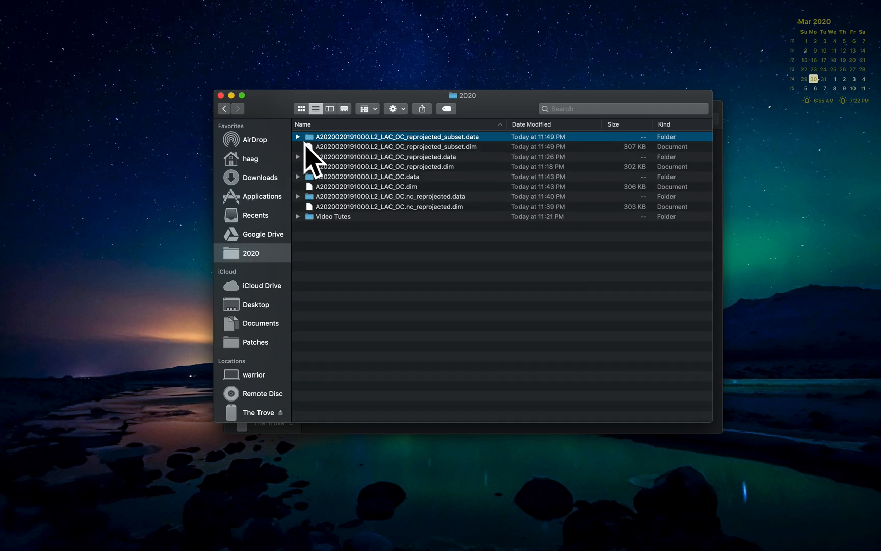
click(451, 151)
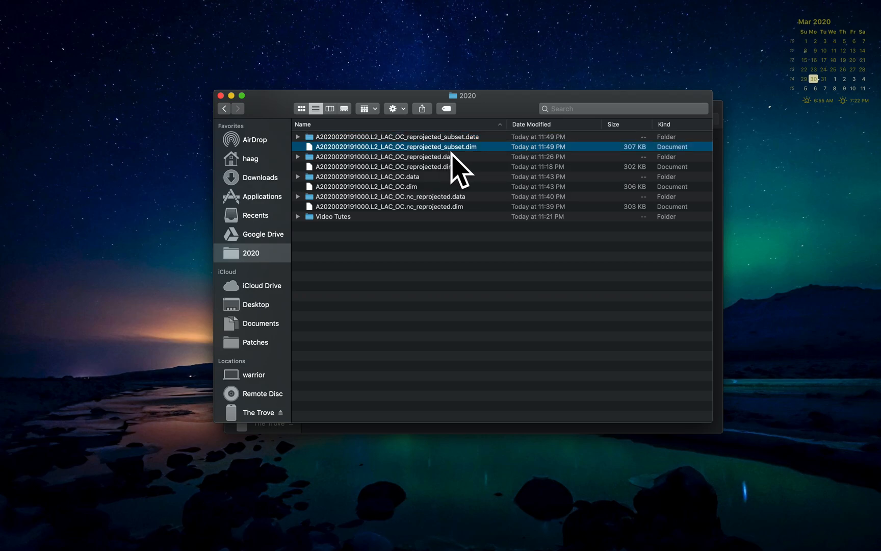